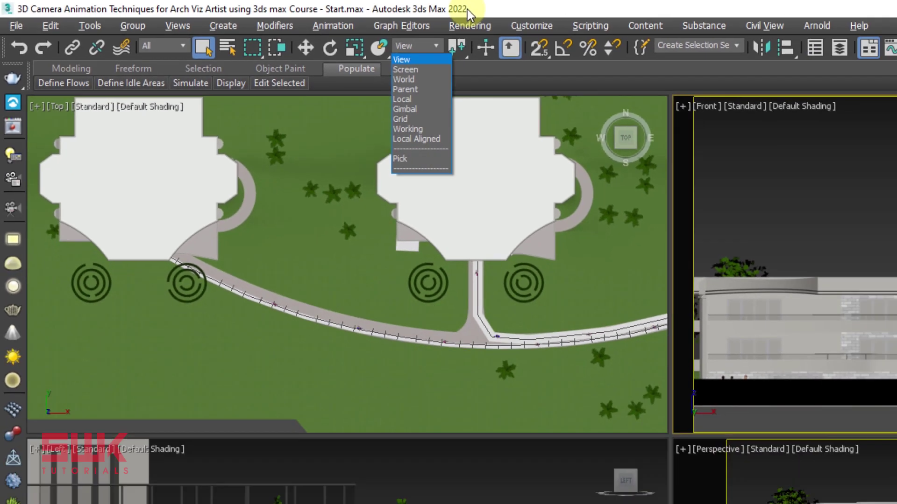
Choose VRayPhysicalCamera from the VRay camera category in the Create panel
click(557, 82)
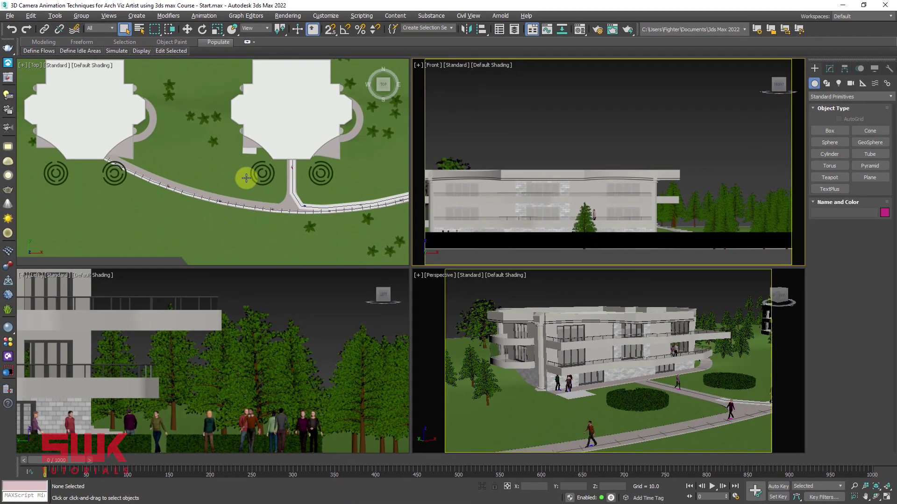
scroll(306, 171, up, 3)
scroll(266, 196, up, 2)
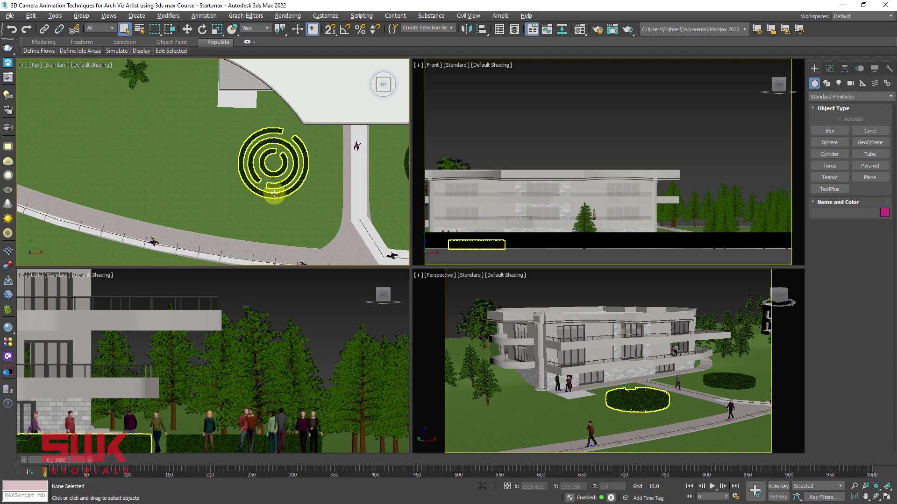
scroll(266, 193, up, 1)
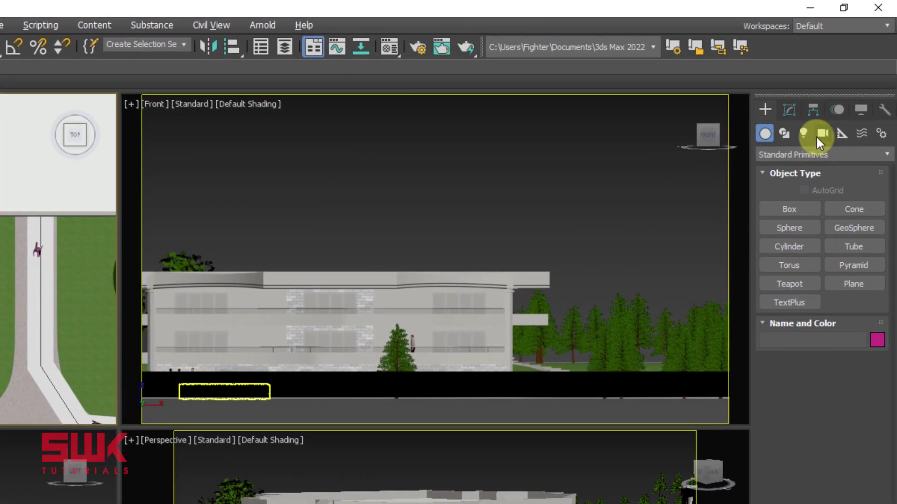
click(818, 135)
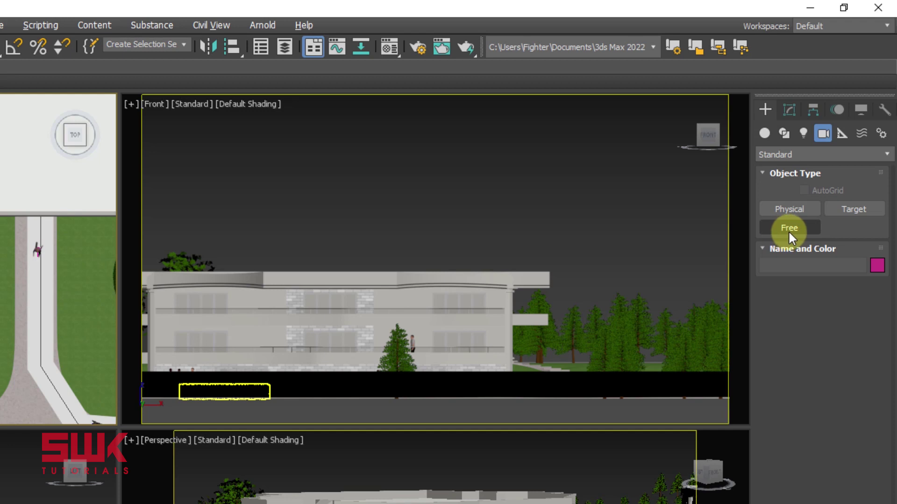
click(787, 208)
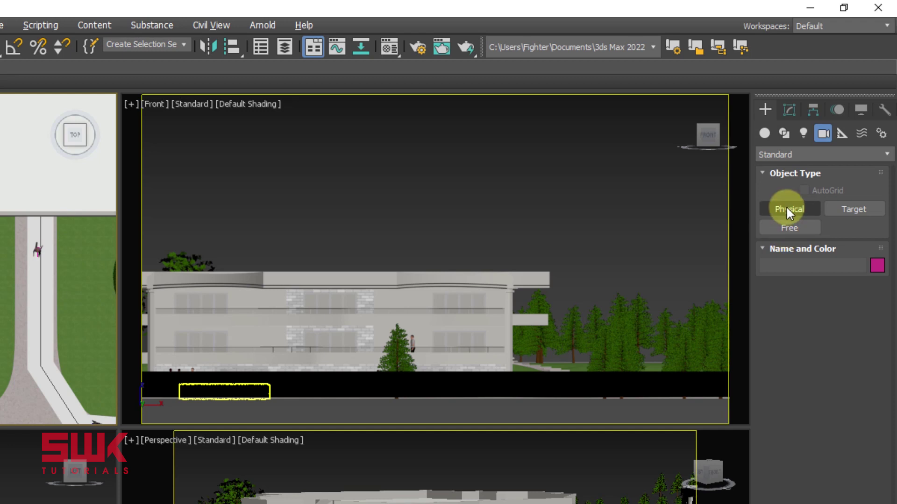
click(804, 154)
click(797, 182)
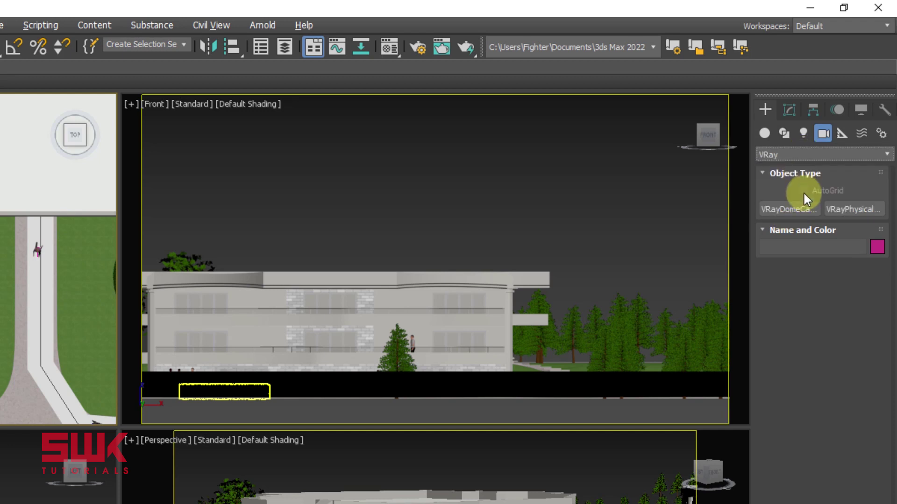
click(867, 209)
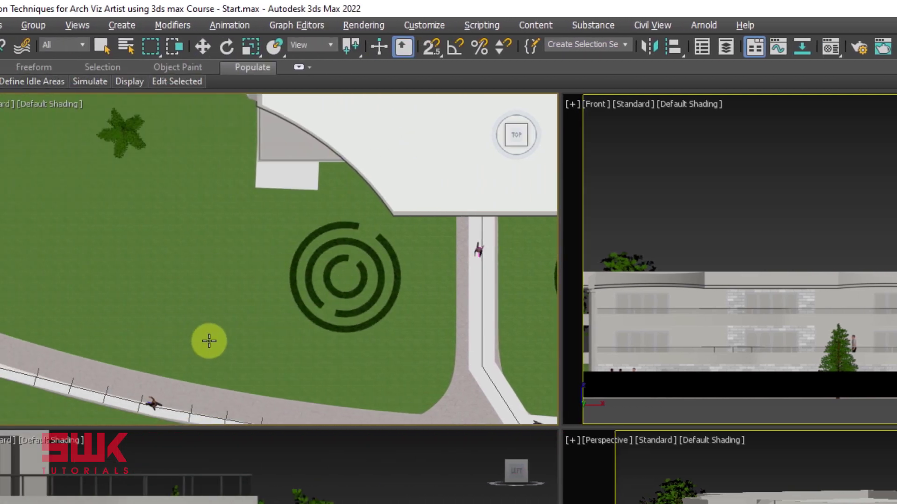
Place VRayCam001 on the lawn in the Top view, aimed toward the building
mouse_move(208, 341)
middle_down()
mouse_move(296, 330)
mouse_move(286, 330)
middle_up()
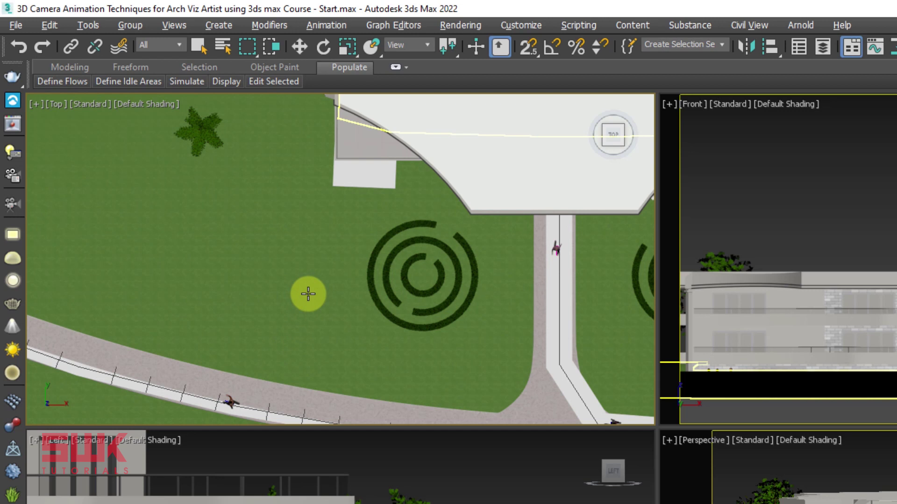
drag(309, 293, 361, 112)
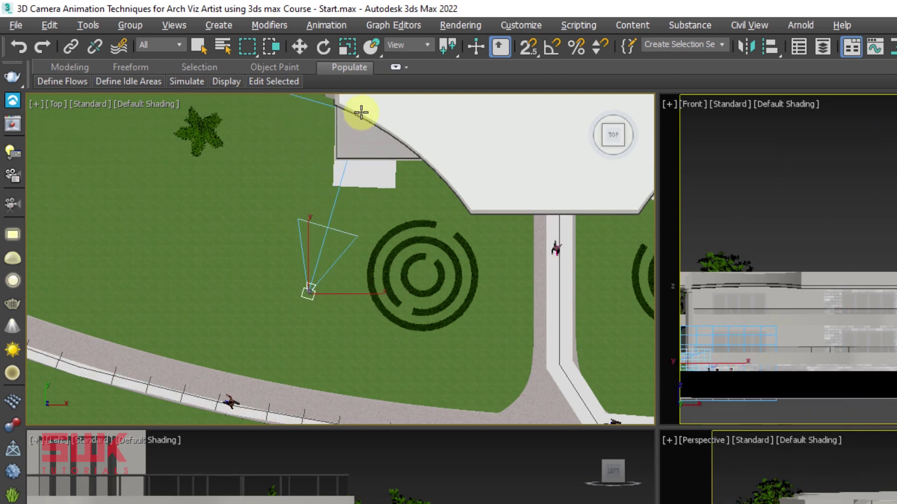
drag(361, 112, 375, 130)
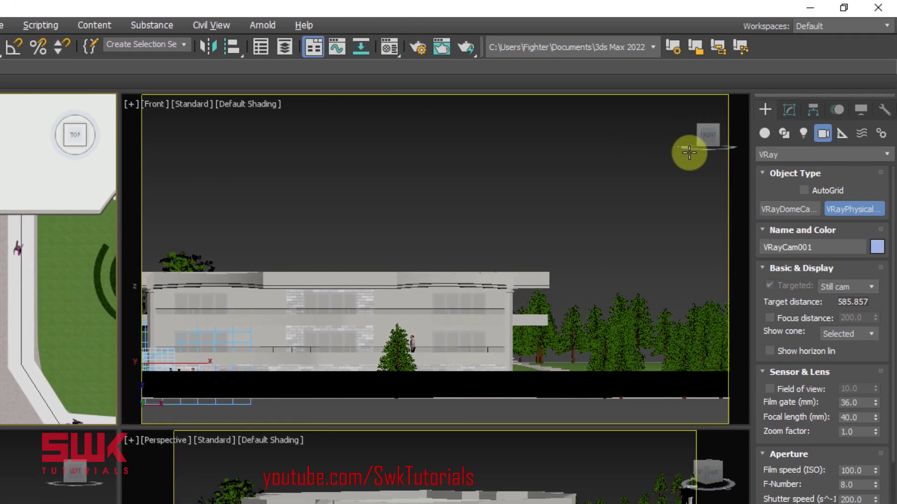
Make VRayCam001 untargeted and show its view in the fourth viewport
click(790, 111)
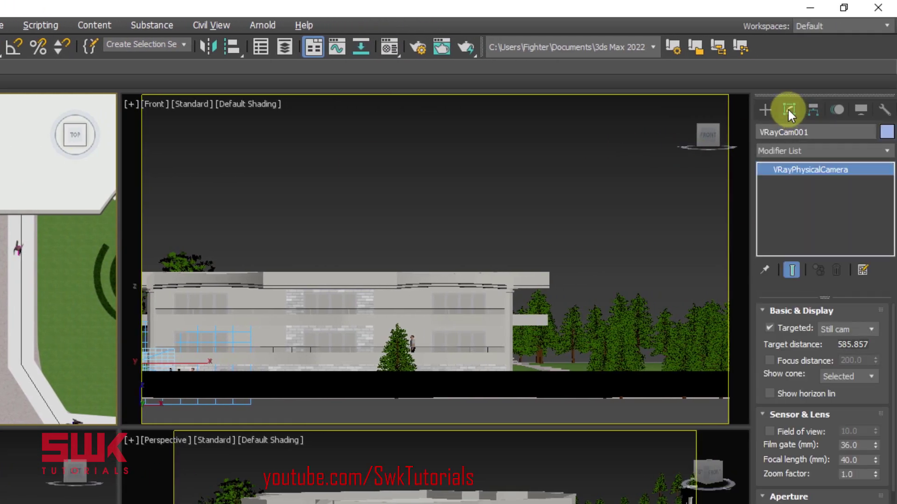
click(770, 328)
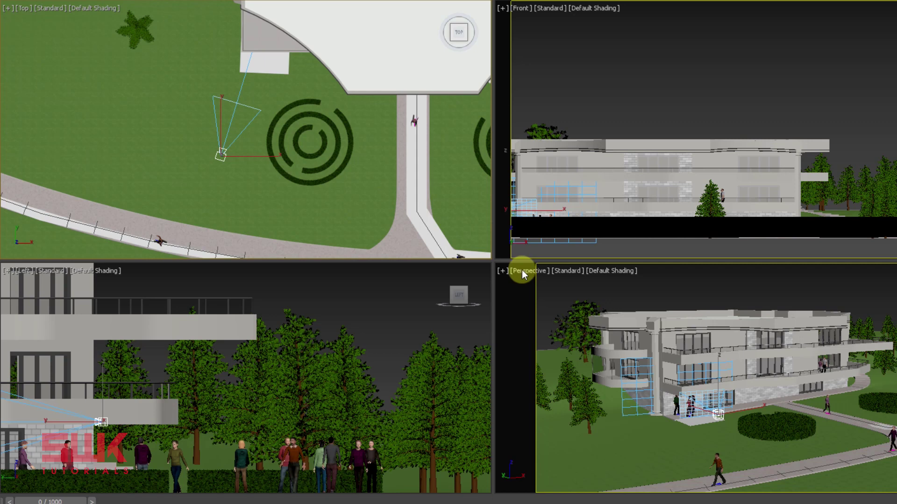
click(520, 270)
mouse_move(539, 283)
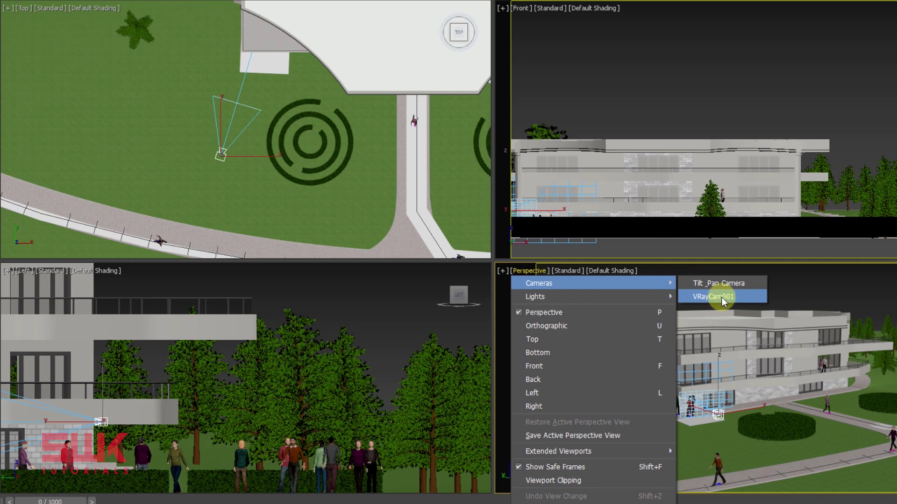
click(722, 298)
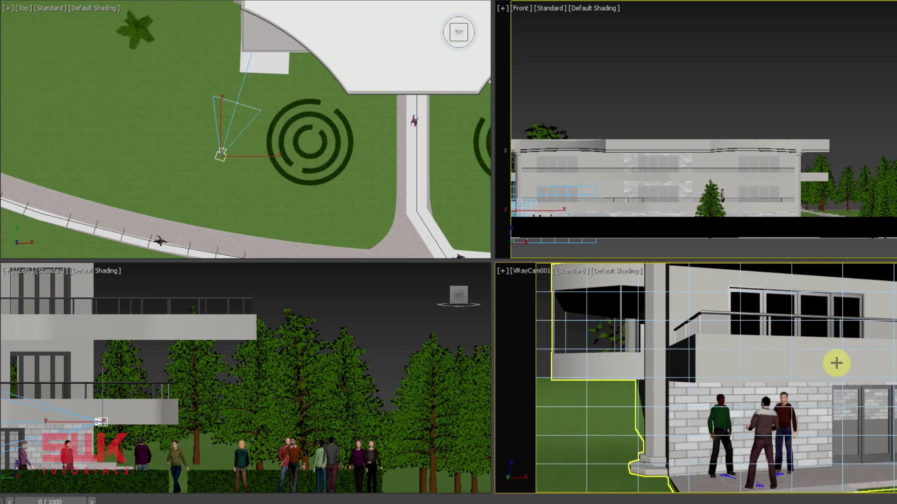
Move the camera toward the path and turn it slightly in the Top view
click(301, 147)
mouse_move(230, 144)
mouse_down()
mouse_move(218, 206)
mouse_move(234, 213)
mouse_up()
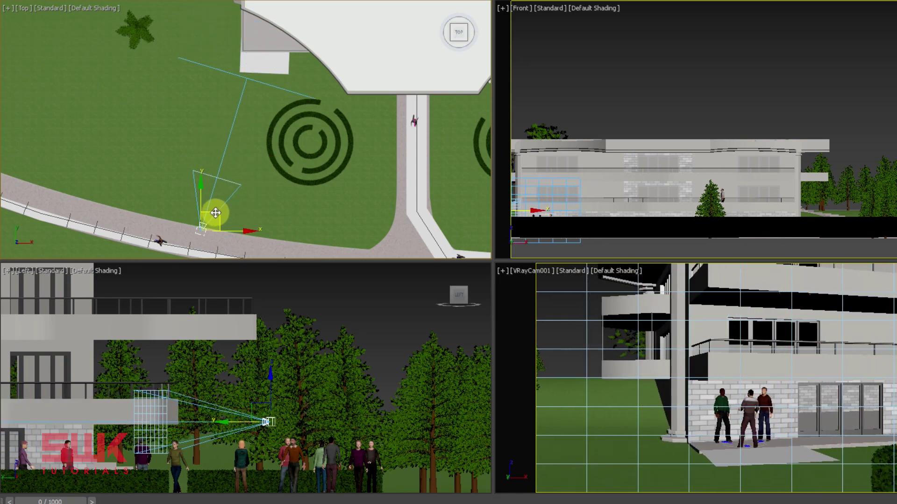
key(e)
drag(232, 202, 235, 203)
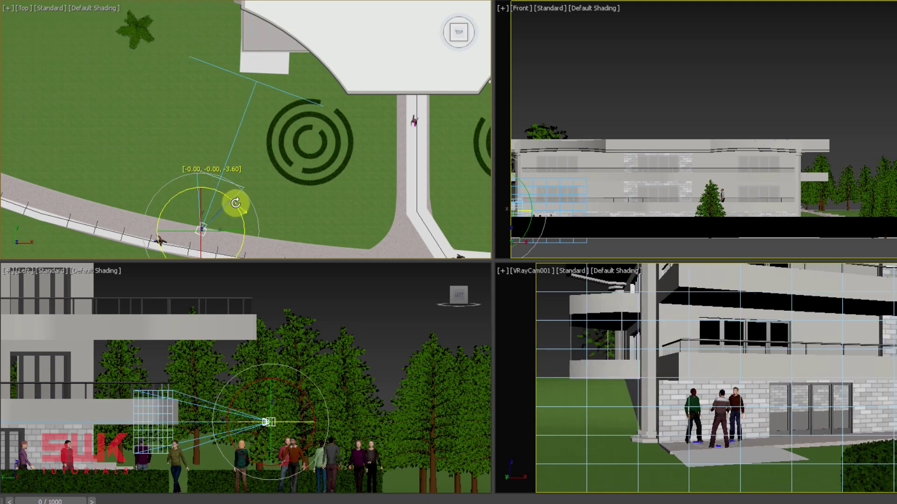
key(w)
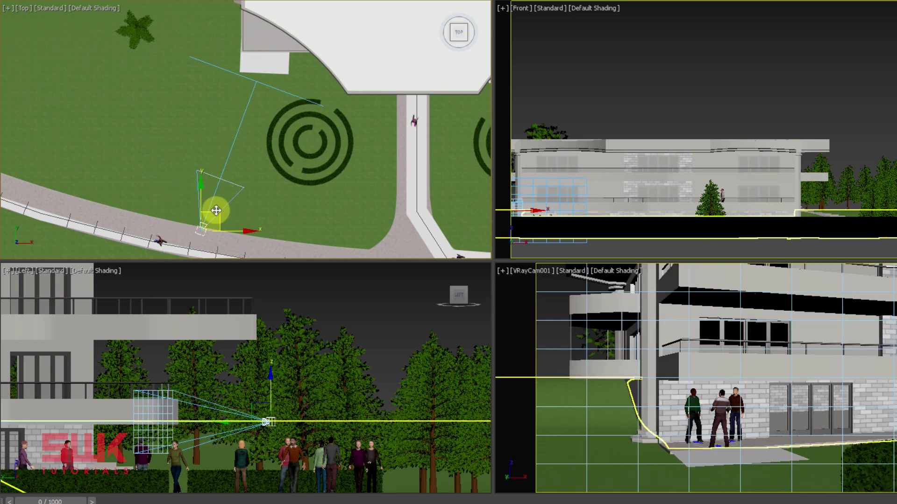
drag(214, 210, 209, 202)
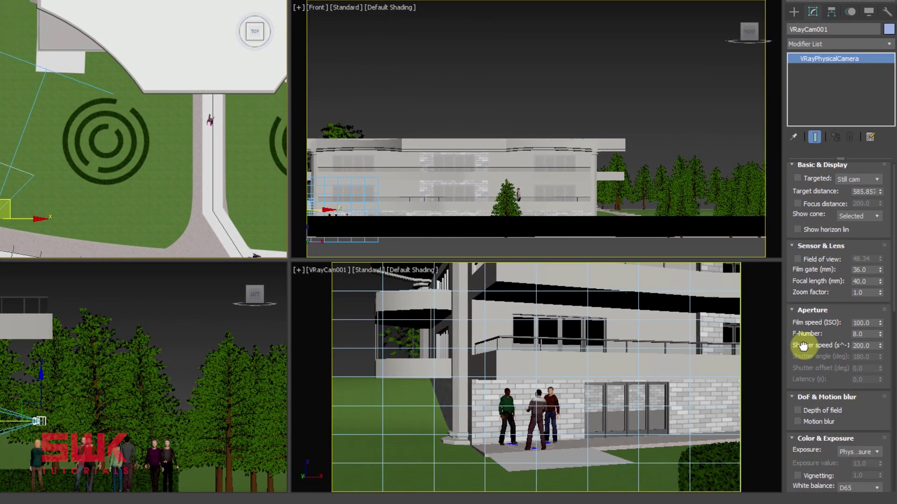
drag(803, 345, 803, 167)
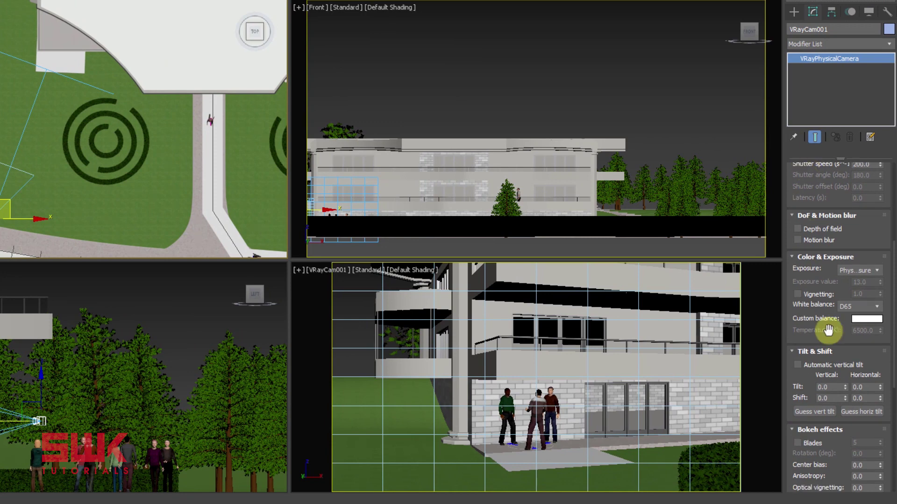
Enable Automatic vertical tilt, then try camera tilts and rotations, undoing each
click(798, 366)
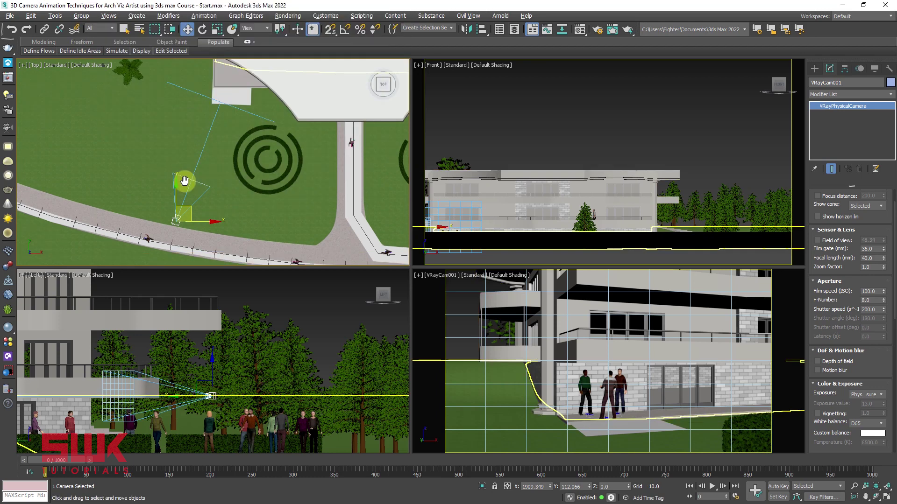
middle_drag(185, 181, 181, 181)
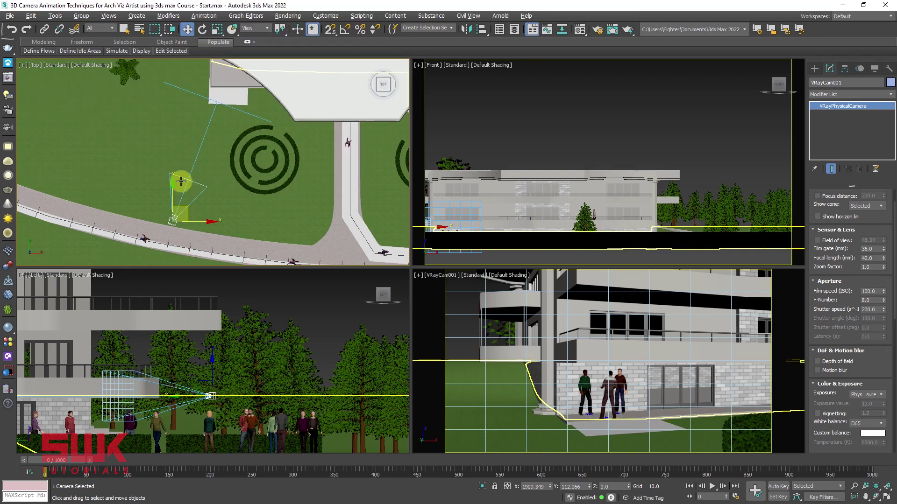
key(e)
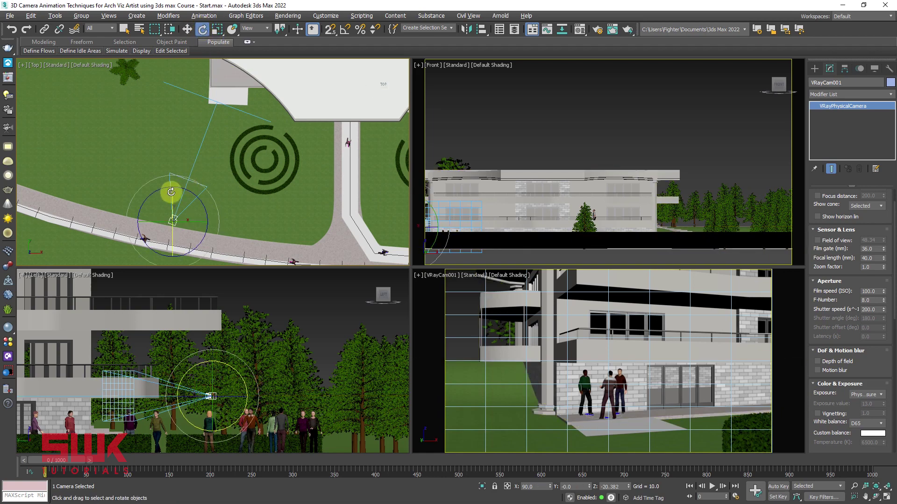
drag(173, 197, 190, 227)
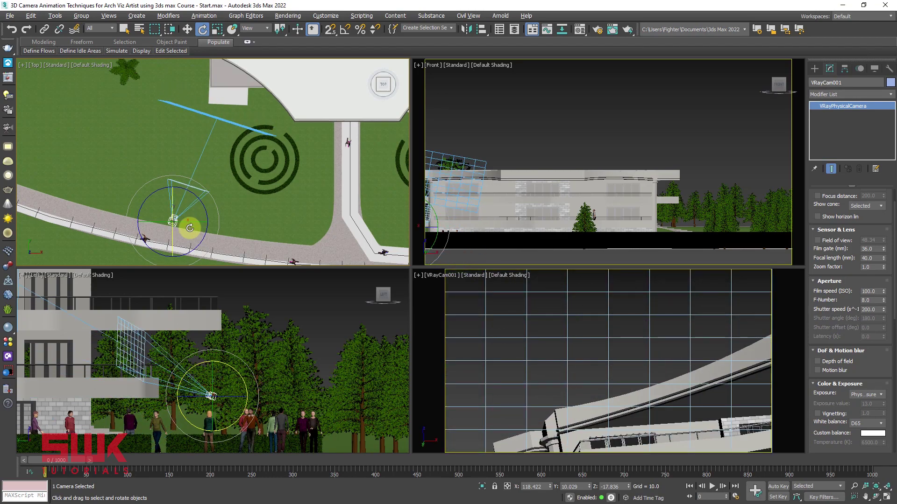
key(ctrl+z)
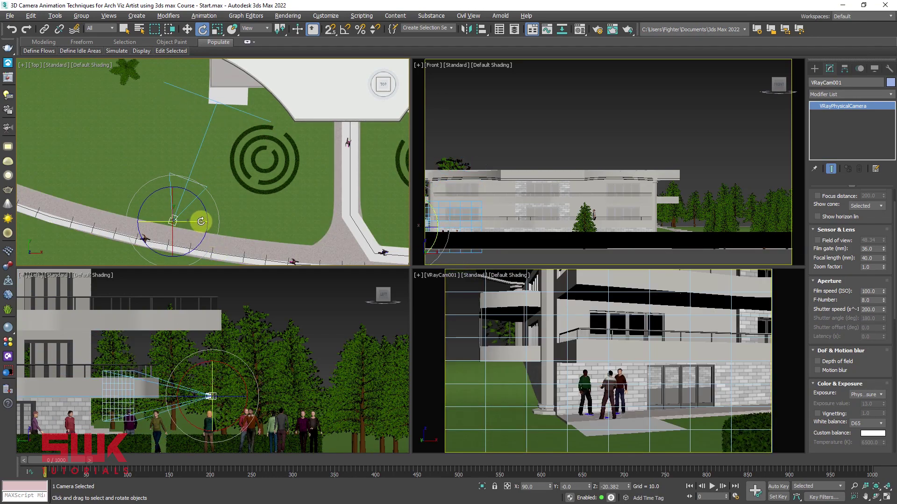
drag(201, 222, 230, 225)
key(ctrl+z)
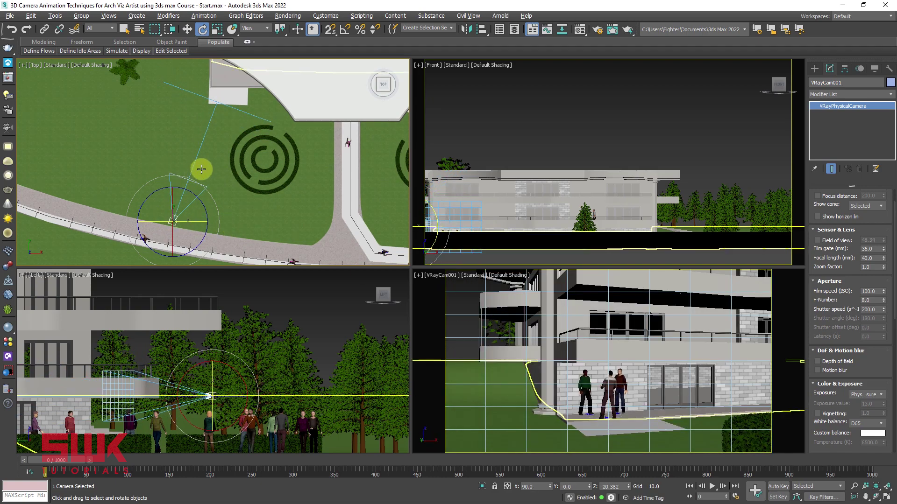
Switch rotation to Local coordinates and tilt the camera up toward the upper floors
click(249, 28)
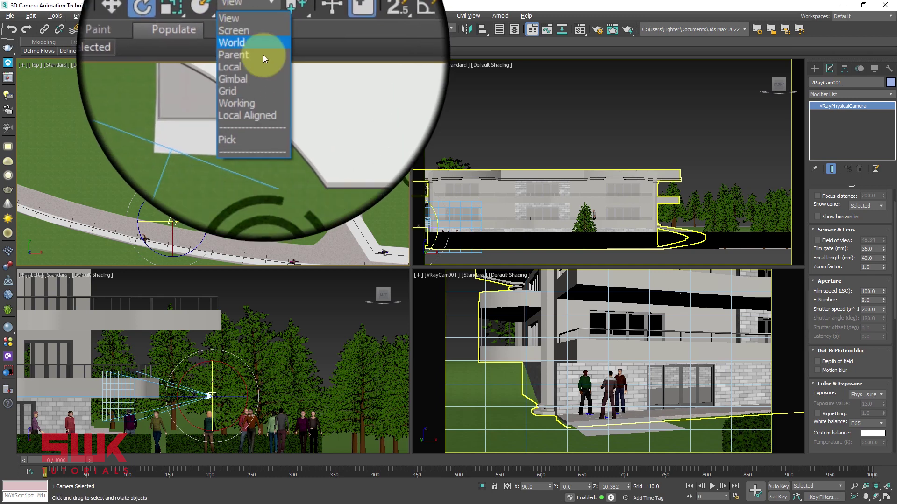
click(264, 59)
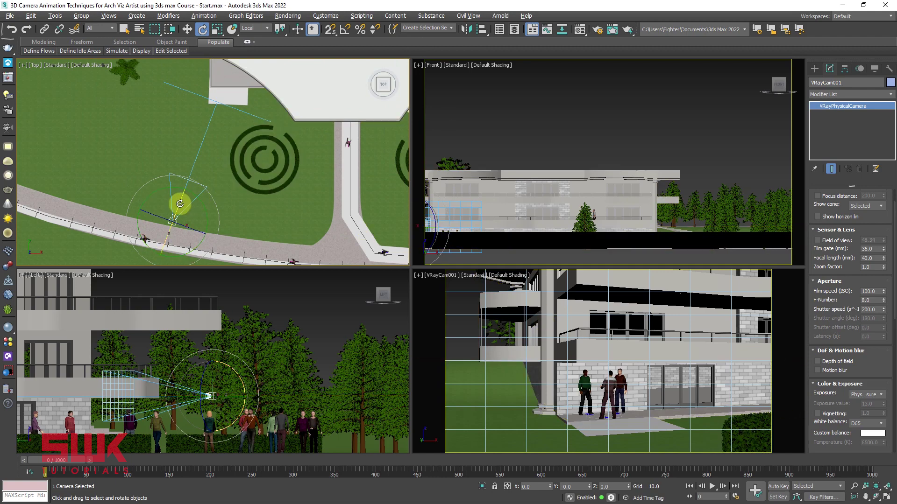
drag(179, 205, 180, 206)
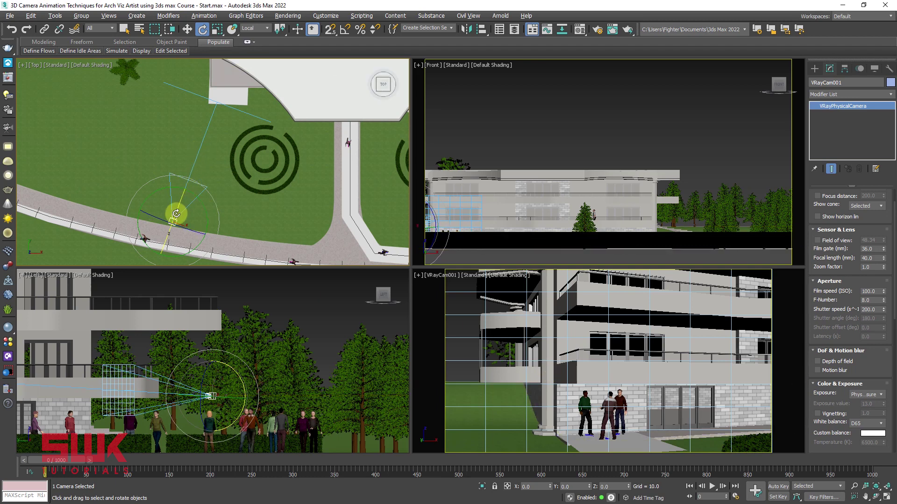
mouse_move(181, 200)
mouse_down()
mouse_move(177, 221)
mouse_move(189, 196)
mouse_move(190, 208)
mouse_up()
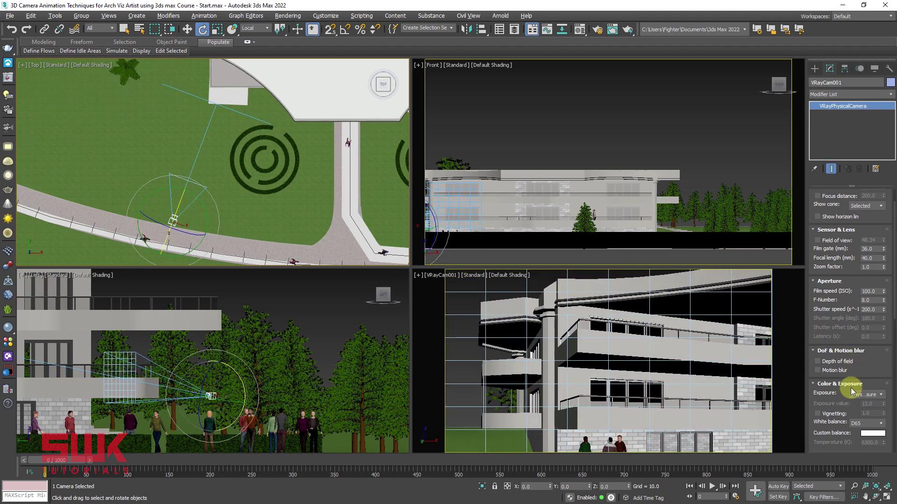
scroll(852, 392, down, 2)
drag(177, 210, 180, 201)
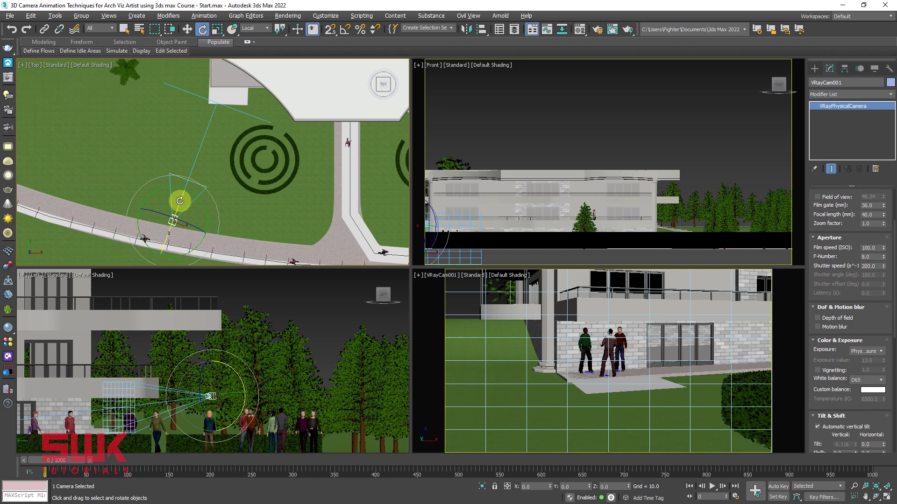
mouse_move(181, 202)
mouse_down()
mouse_move(194, 195)
mouse_move(177, 202)
mouse_up()
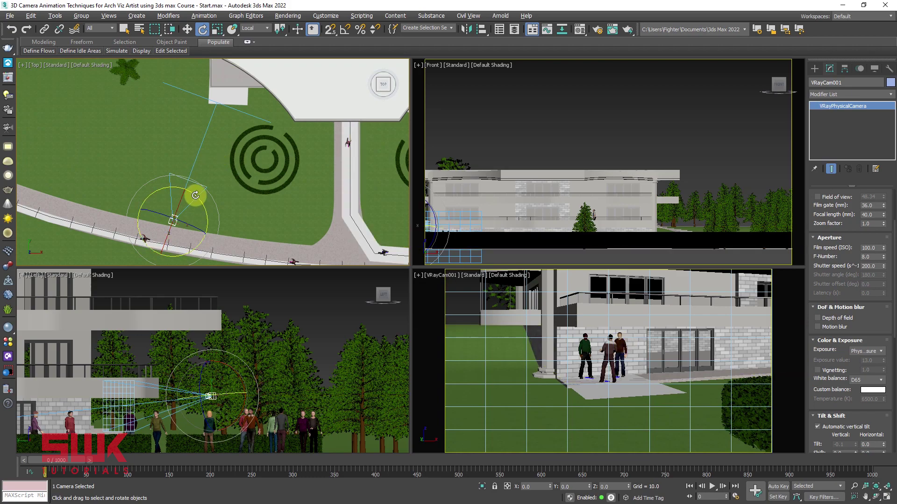
drag(195, 194, 276, 224)
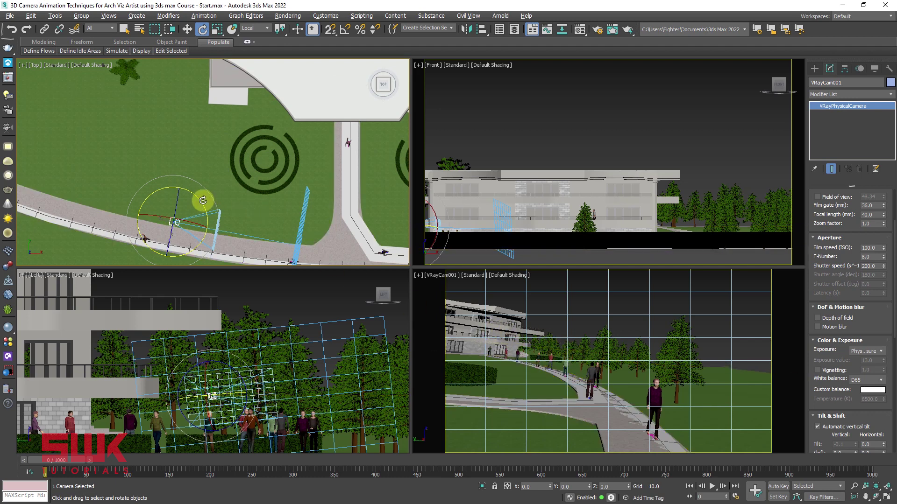
scroll(258, 351, down, 3)
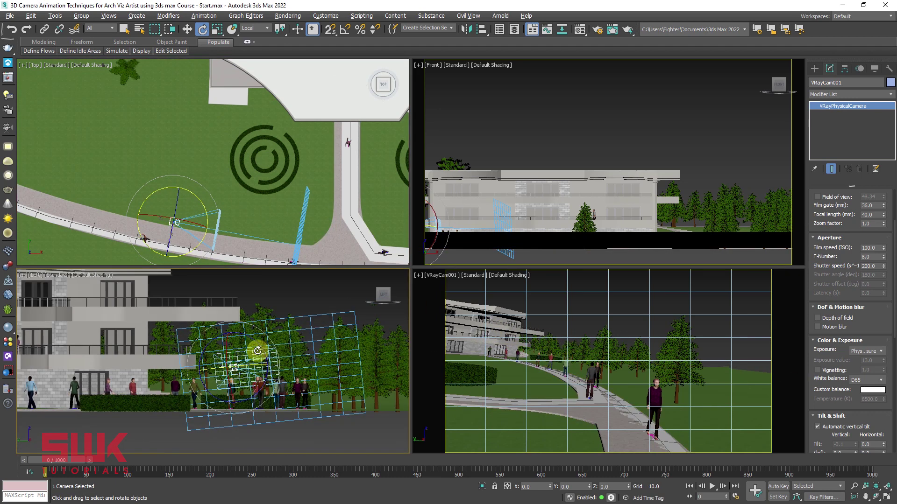
middle_drag(257, 352, 269, 354)
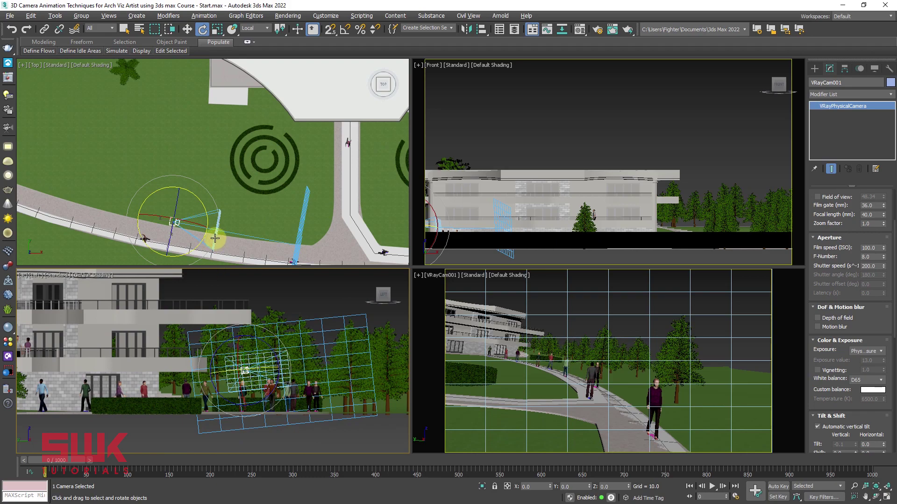
mouse_move(215, 238)
mouse_down()
mouse_move(206, 236)
mouse_move(213, 226)
mouse_move(286, 417)
mouse_up()
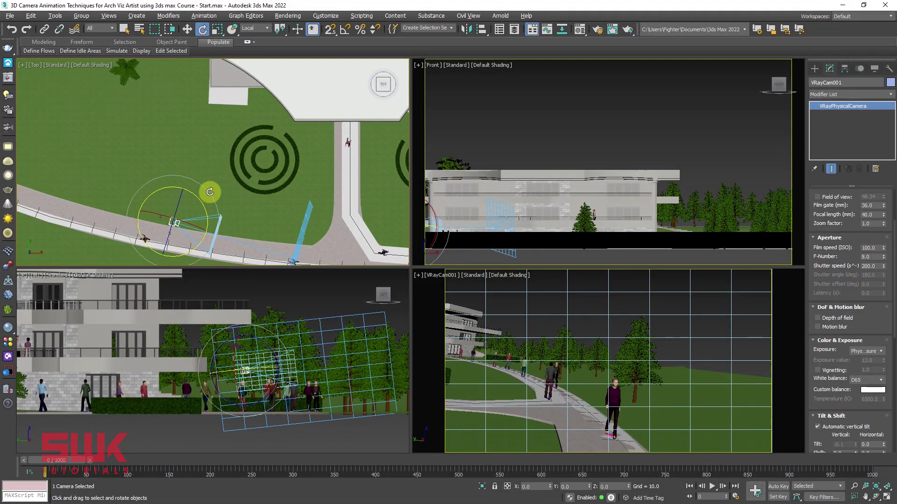
mouse_move(201, 203)
mouse_down()
mouse_move(169, 67)
mouse_move(210, 251)
mouse_up()
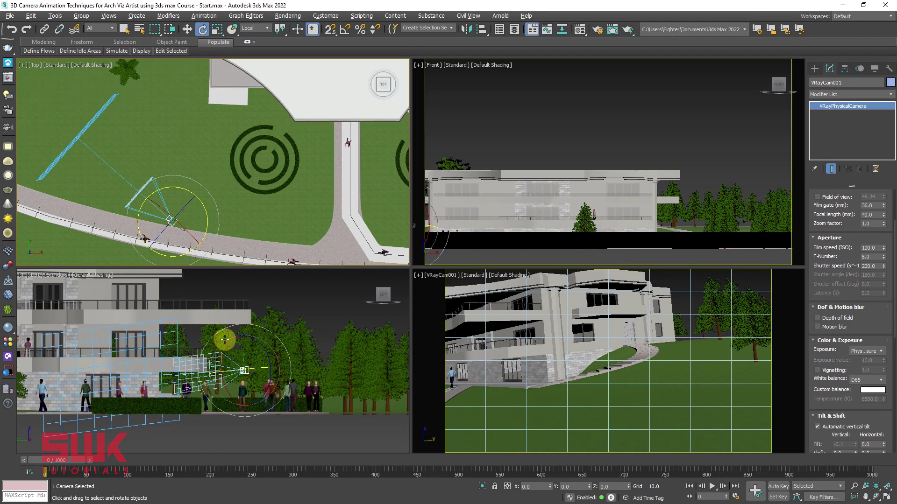
drag(211, 191, 209, 189)
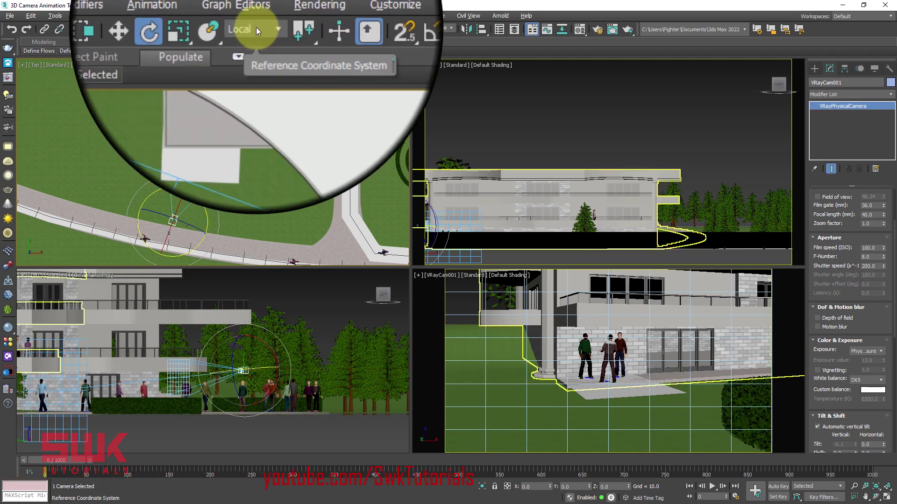
Switch rotation to World coordinates and turn the camera about the world Z axis
click(256, 27)
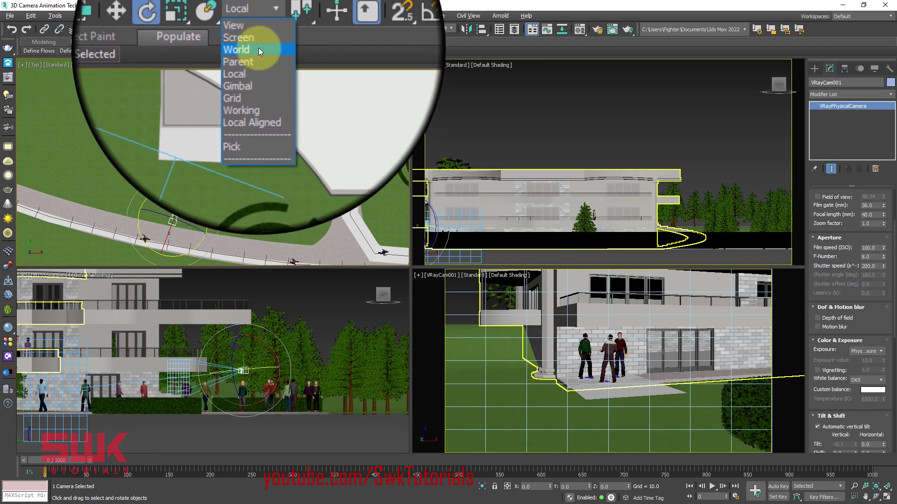
click(259, 49)
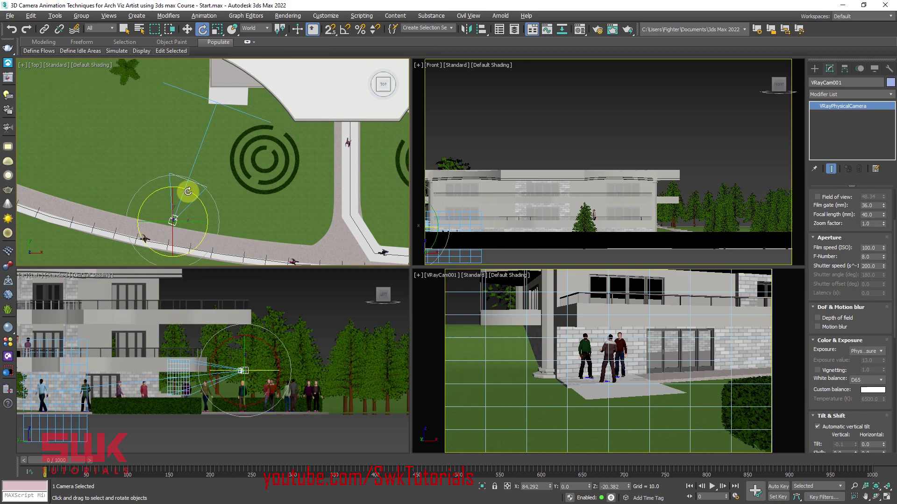
mouse_move(187, 191)
mouse_down()
mouse_move(229, 260)
mouse_move(213, 159)
mouse_up()
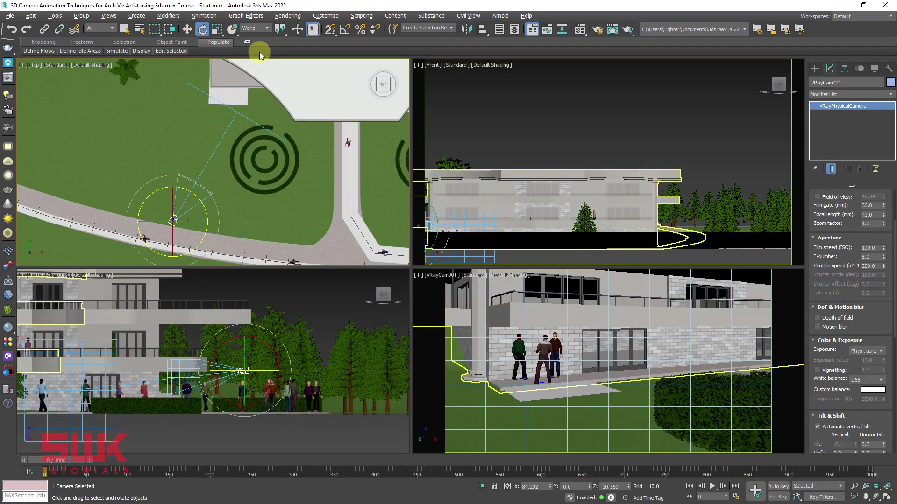
click(257, 29)
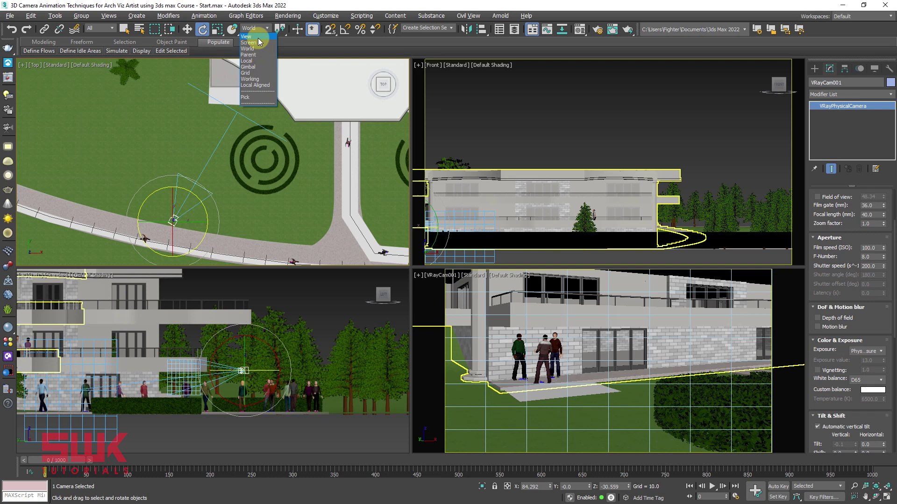
Set the camera's X rotation to 90 in the status bar fields
click(305, 43)
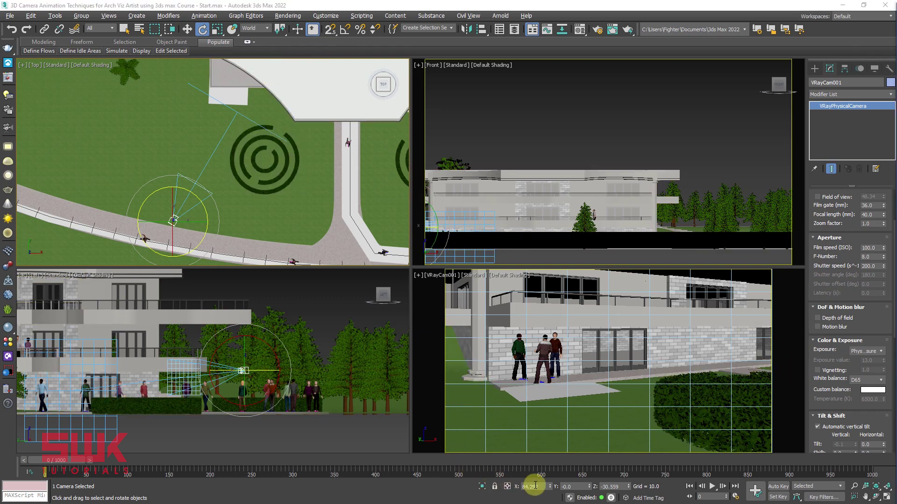
click(536, 487)
text(90)
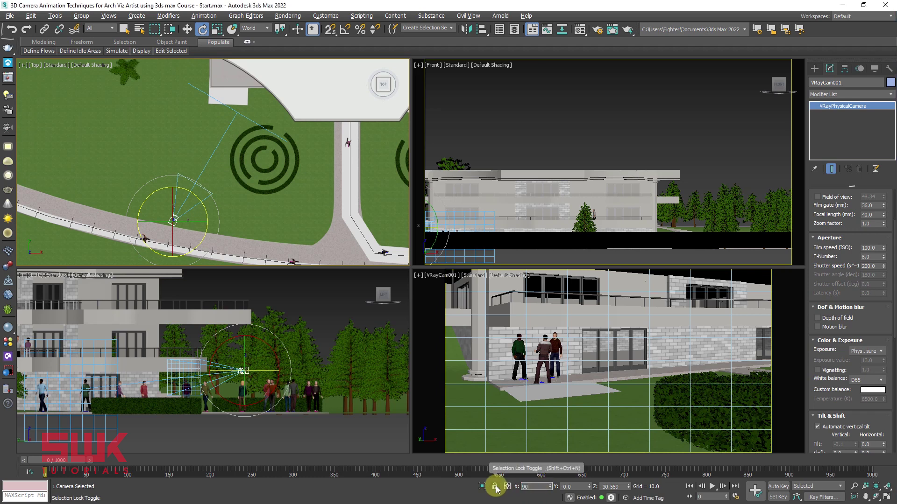
key(Return)
key(Tab)
key(Tab)
text(0)
Commit Z rotation 0 and set the reference coordinate system to Gimbal
key(Return)
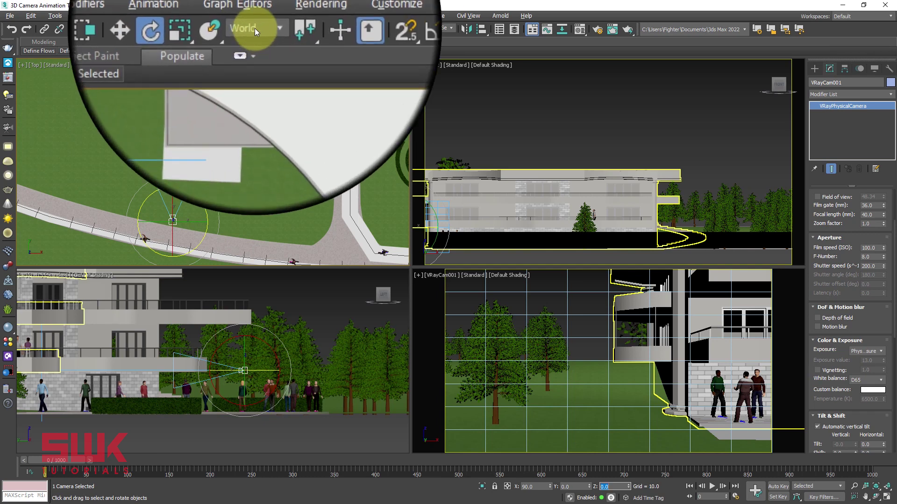
click(254, 28)
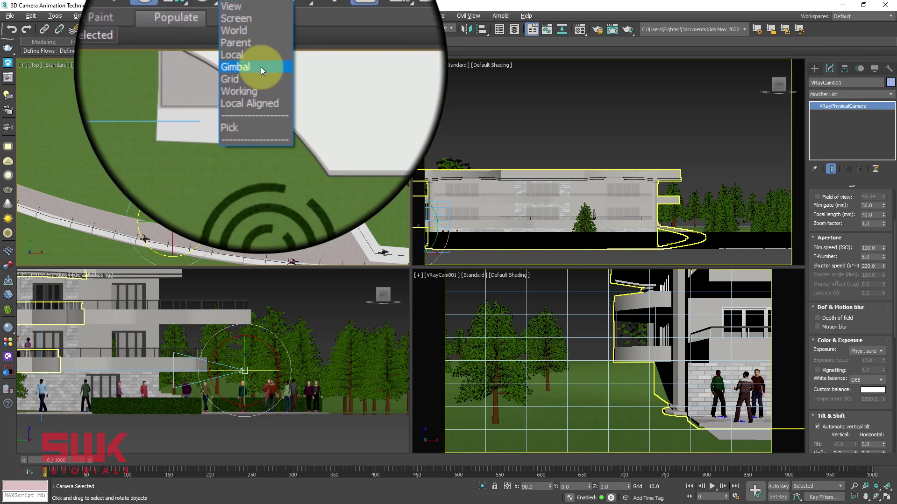
click(261, 66)
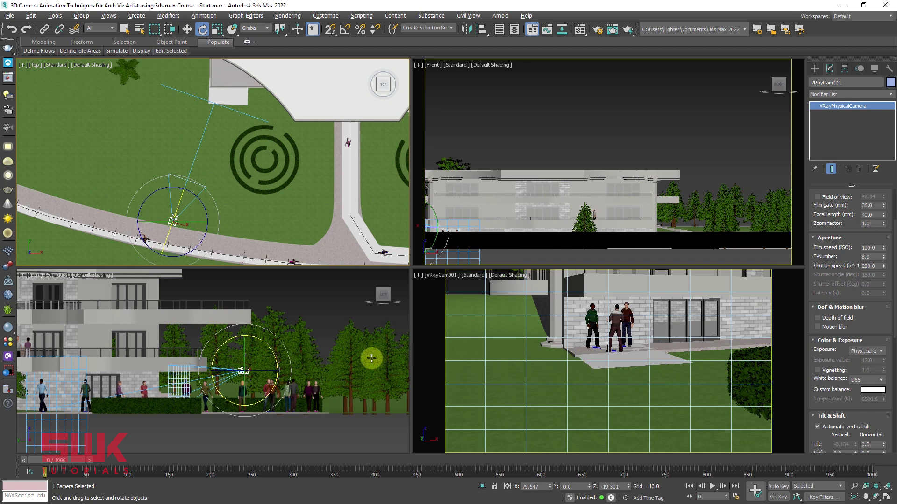
middle_drag(250, 220, 282, 199)
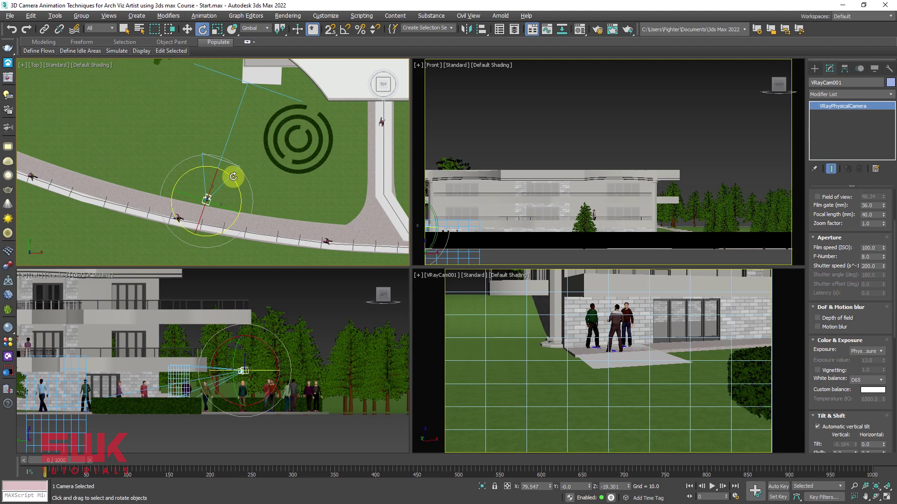
mouse_move(233, 176)
mouse_down()
mouse_move(257, 200)
mouse_move(247, 215)
mouse_move(256, 241)
mouse_up()
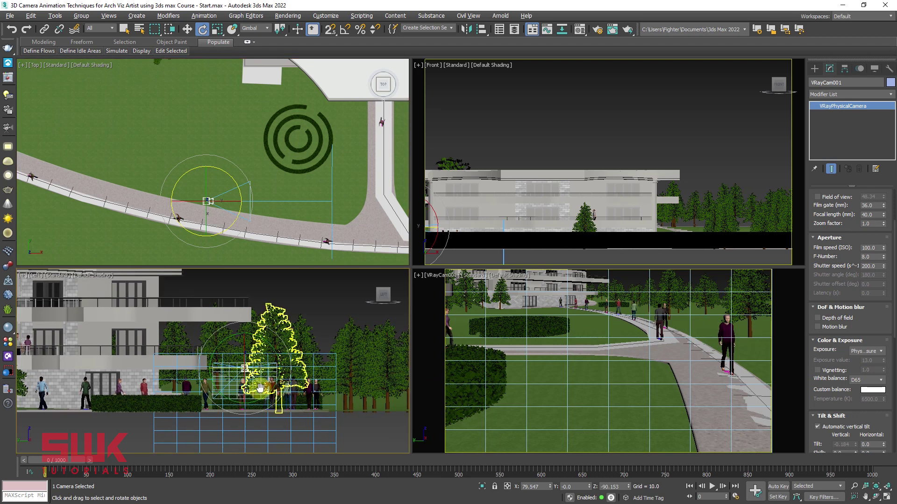
middle_drag(260, 387, 278, 375)
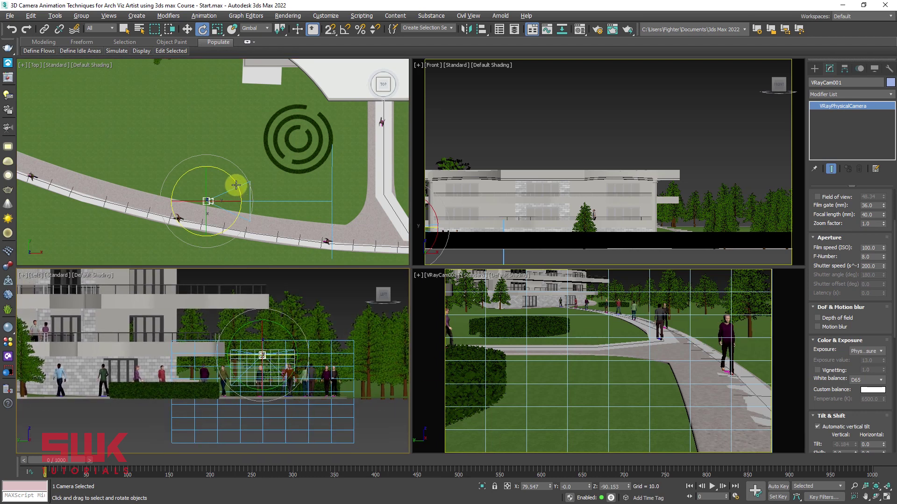
mouse_move(236, 185)
mouse_down()
mouse_move(192, 129)
mouse_move(214, 188)
mouse_up()
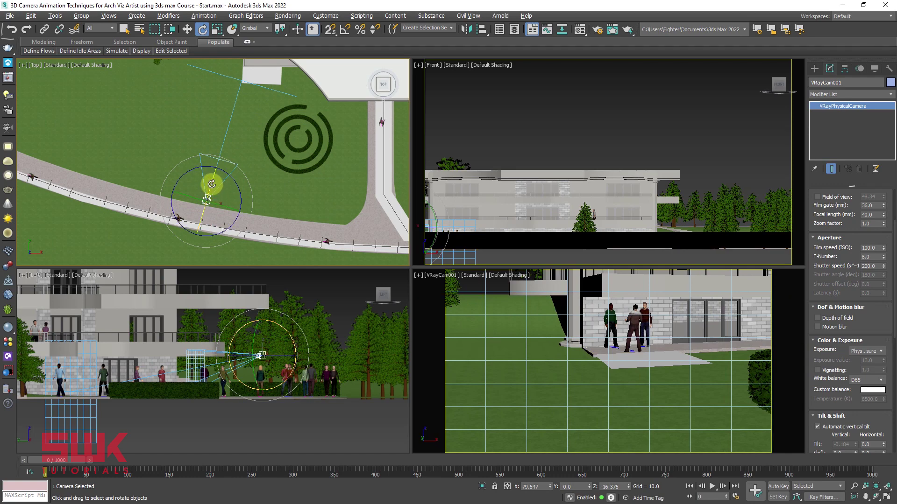
mouse_move(212, 184)
mouse_down()
mouse_move(207, 209)
mouse_move(209, 188)
mouse_move(239, 200)
mouse_up()
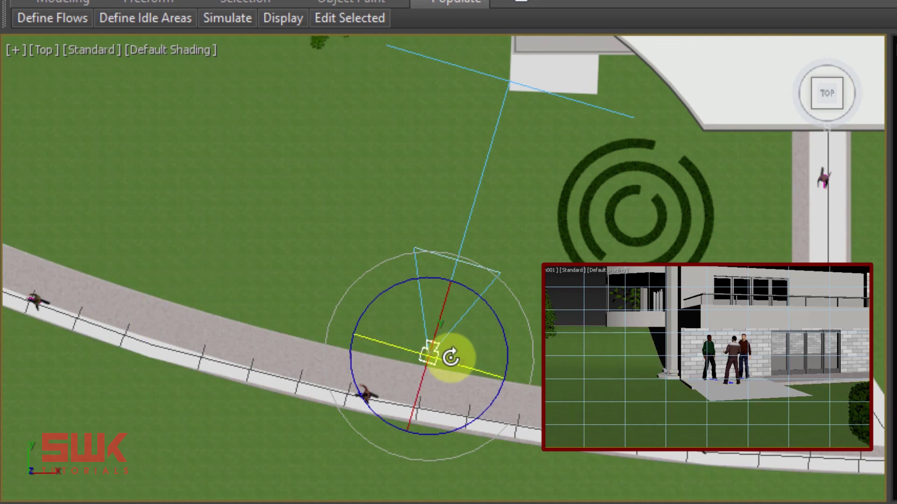
drag(455, 362, 419, 345)
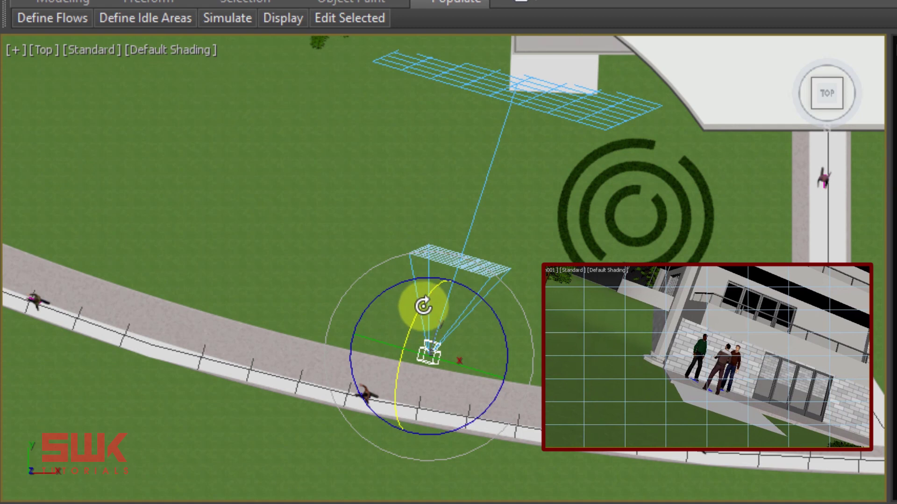
key(alt+w)
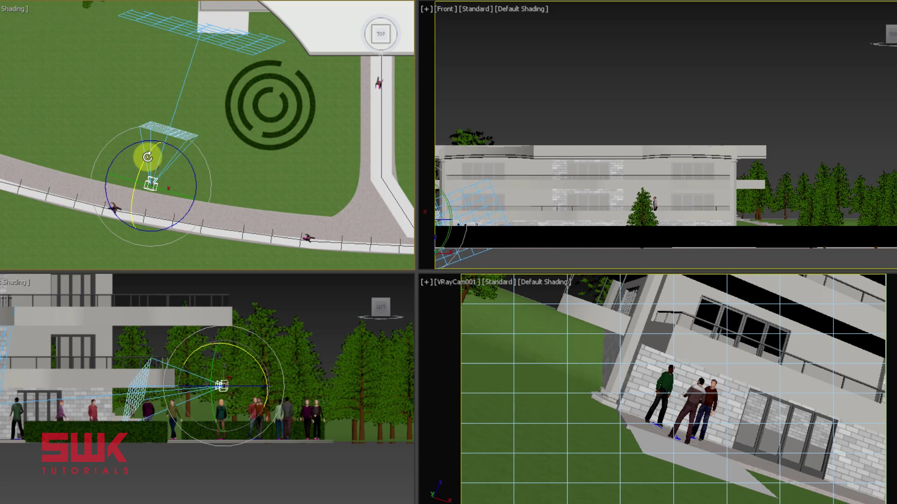
drag(147, 157, 143, 163)
mouse_move(136, 176)
mouse_down()
mouse_move(146, 145)
mouse_move(131, 160)
mouse_move(133, 146)
mouse_move(166, 189)
mouse_up()
key(ctrl+z)
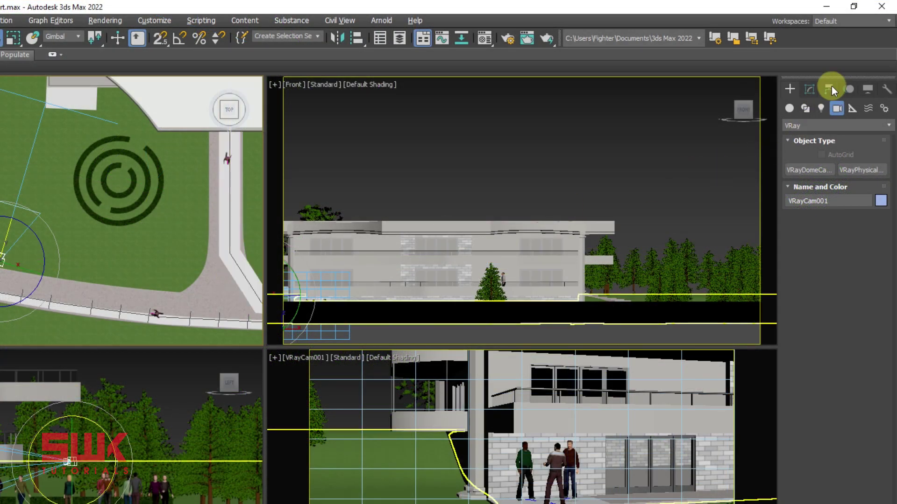
Set the camera's rotation axis order to ZXZ in the Motion panel
click(844, 90)
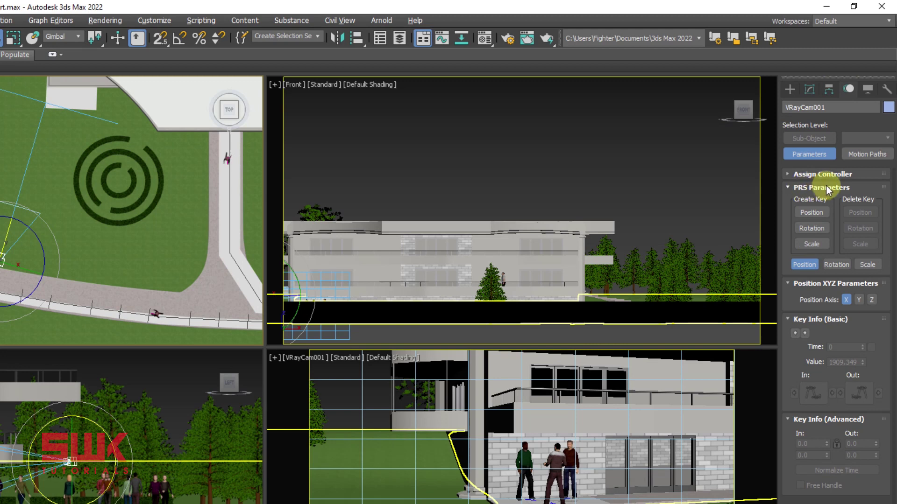
click(833, 265)
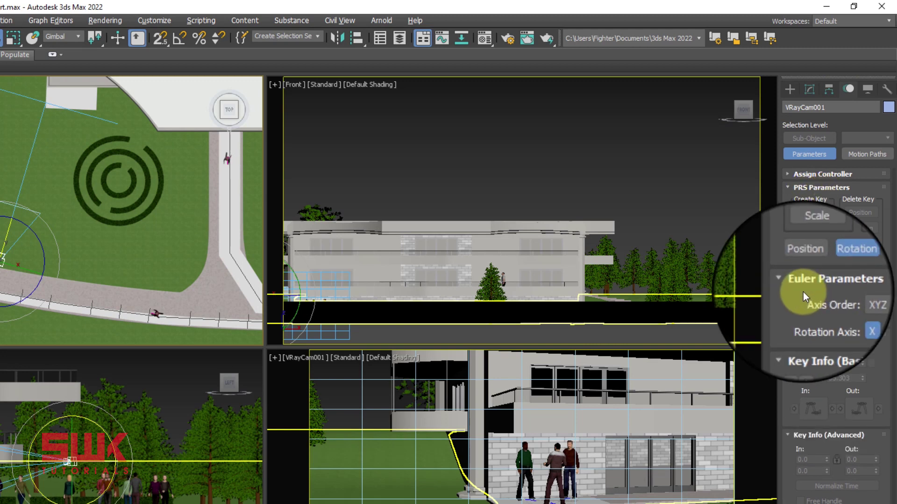
click(860, 300)
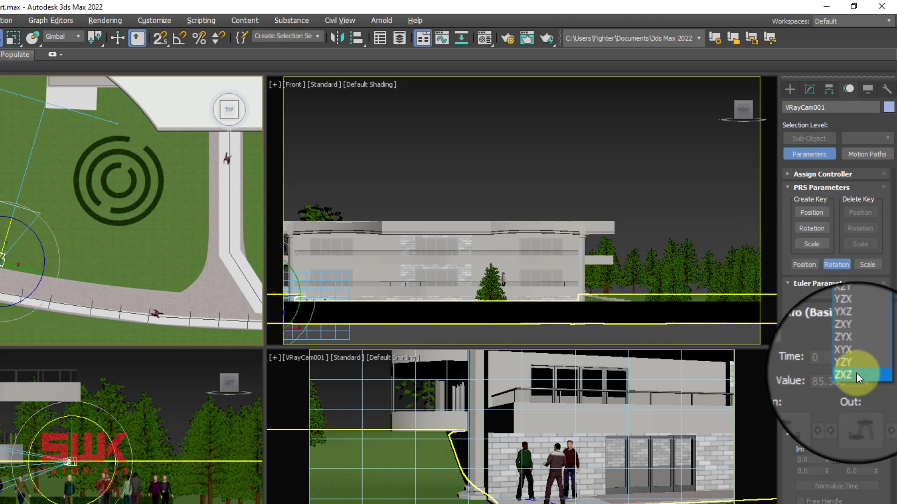
click(857, 373)
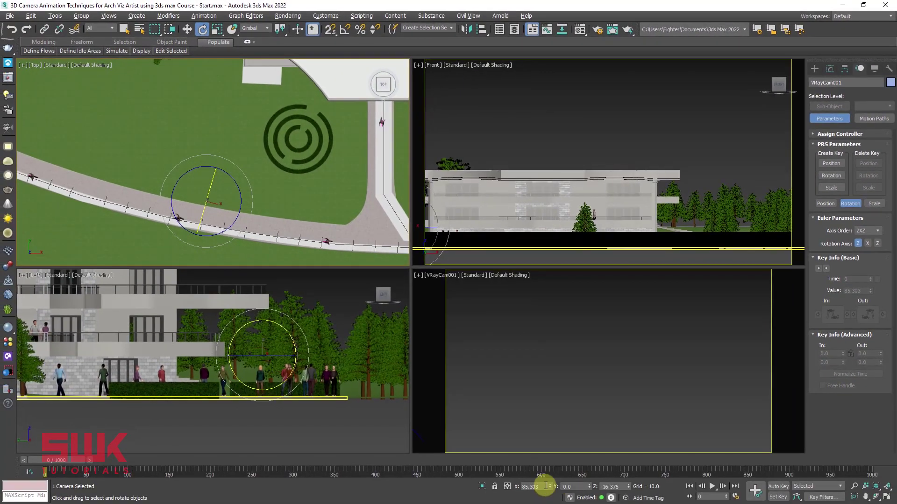
text(0)
Reset the camera rotation to 0, 90, 0 in the status bar fields
key(Return)
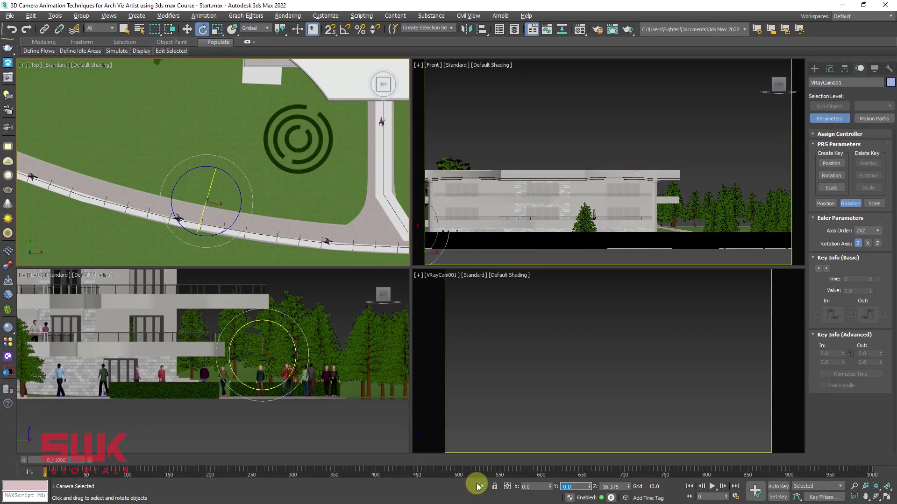
text(90)
key(Tab)
text(0)
key(Return)
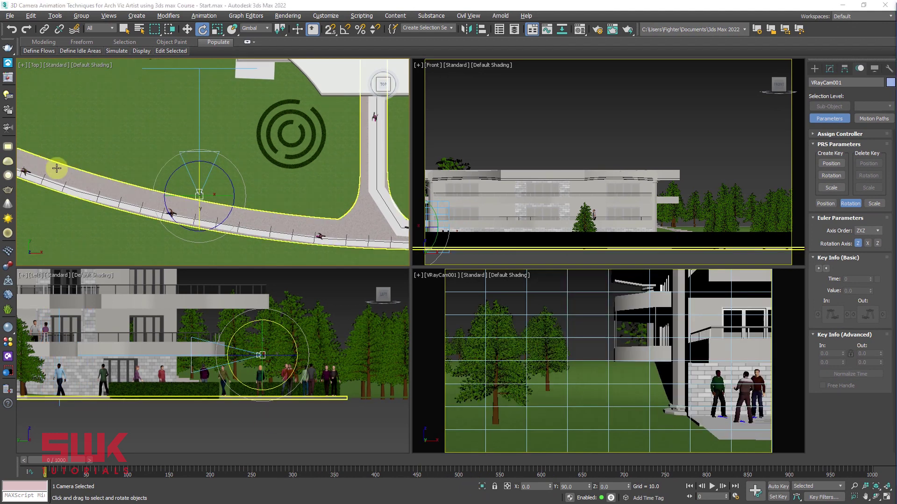
Swing the camera about its Gimbal Z axis to about -19.7, undoing test tilts
middle_drag(234, 187, 186, 171)
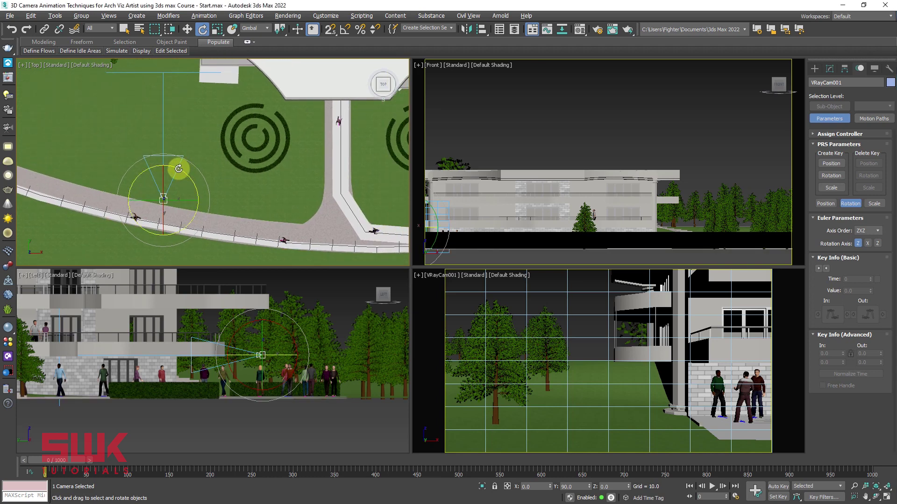
drag(179, 168, 195, 191)
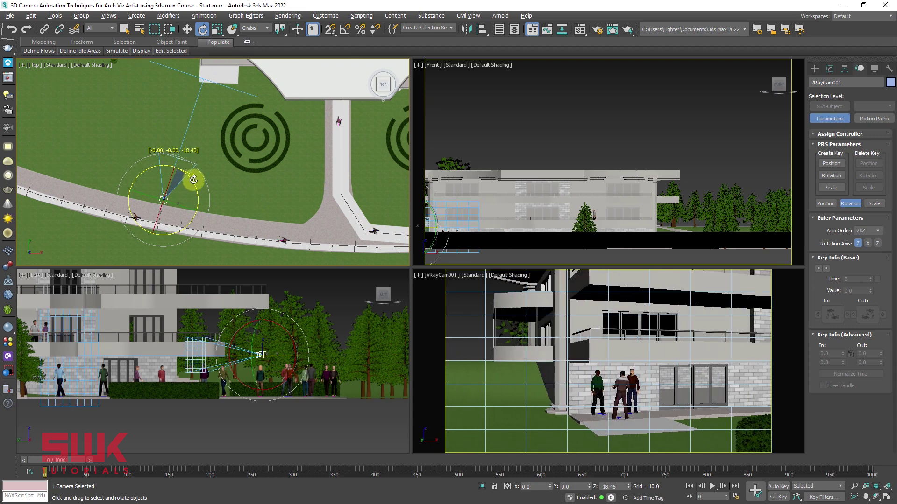
drag(181, 207, 179, 203)
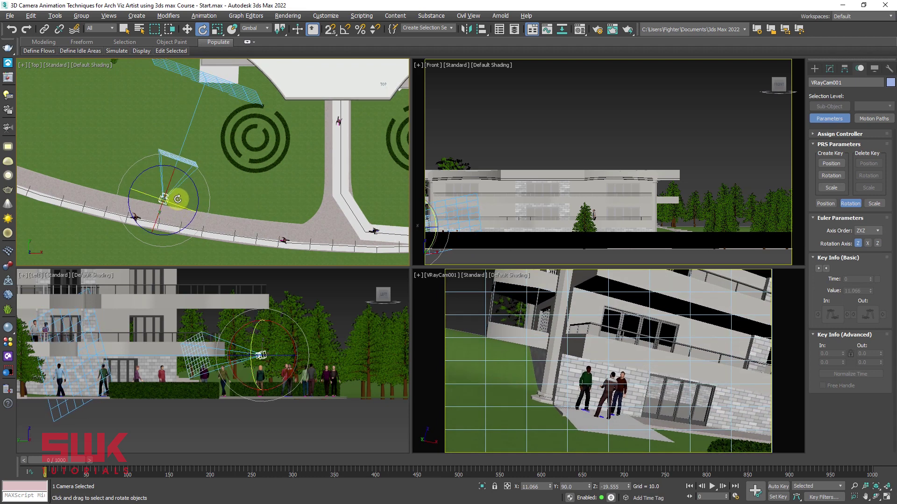
drag(168, 184, 170, 182)
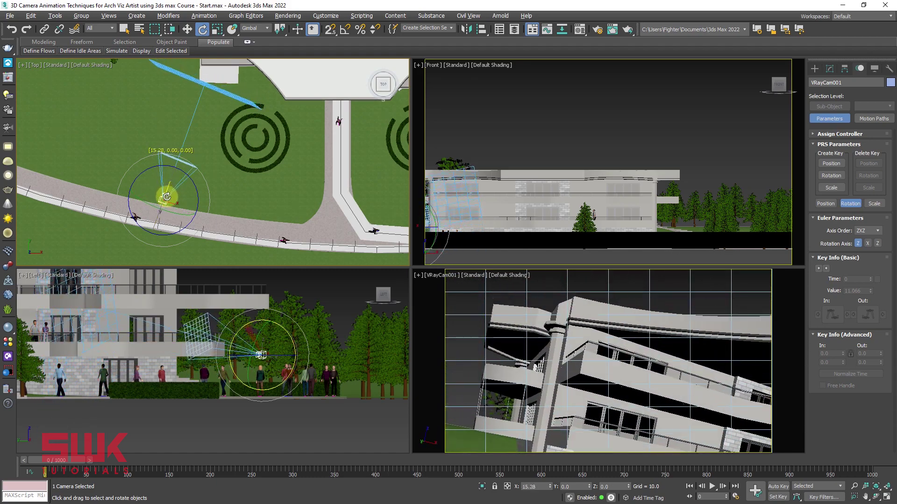
key(ctrl+z)
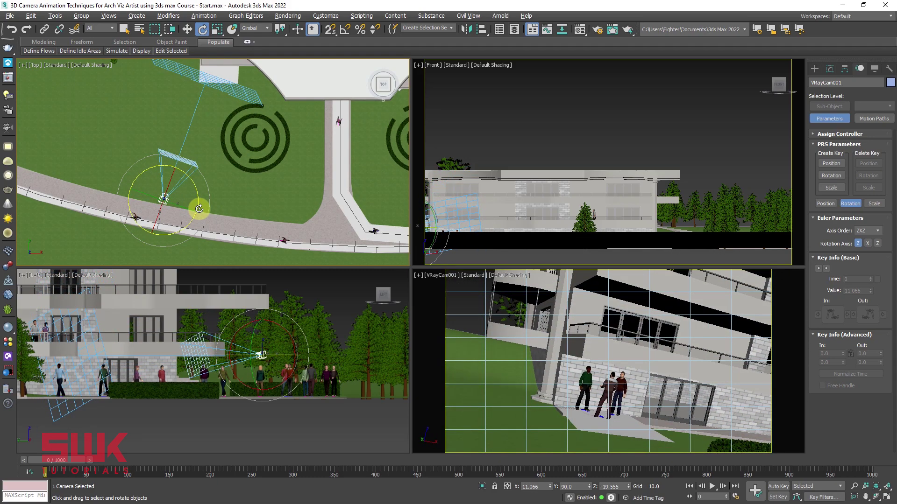
key(ctrl+z)
drag(199, 205, 195, 192)
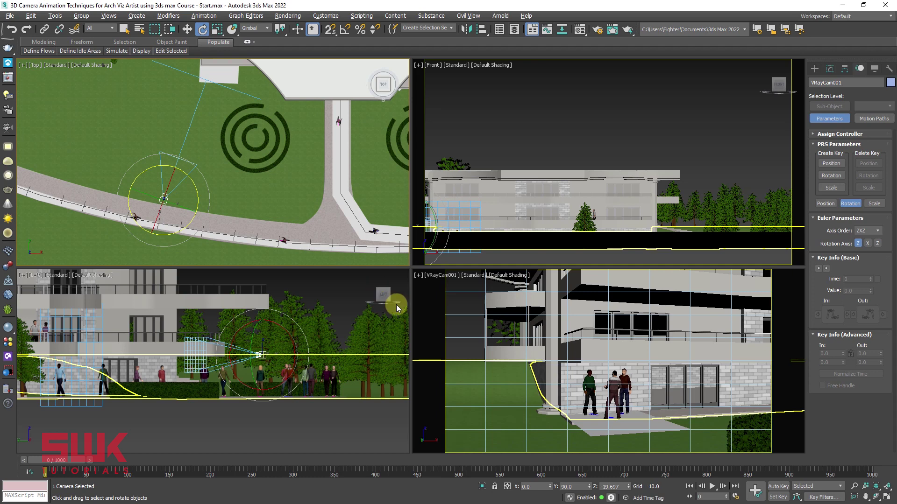
Set the animation End Time to 350 in Time Configuration
click(736, 497)
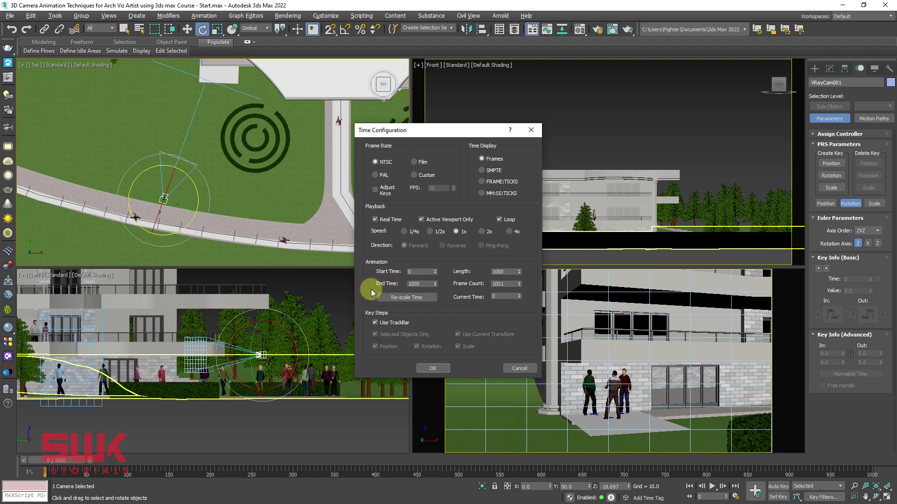
double_click(421, 284)
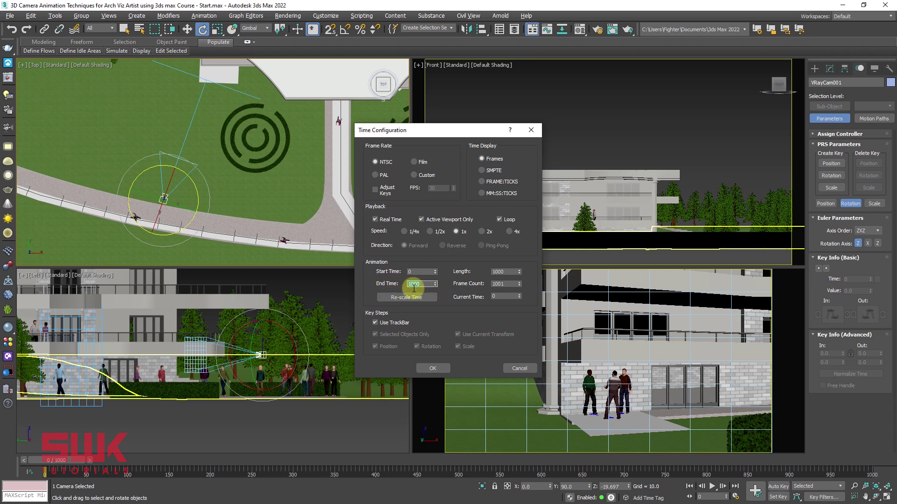
text(350)
key(Return)
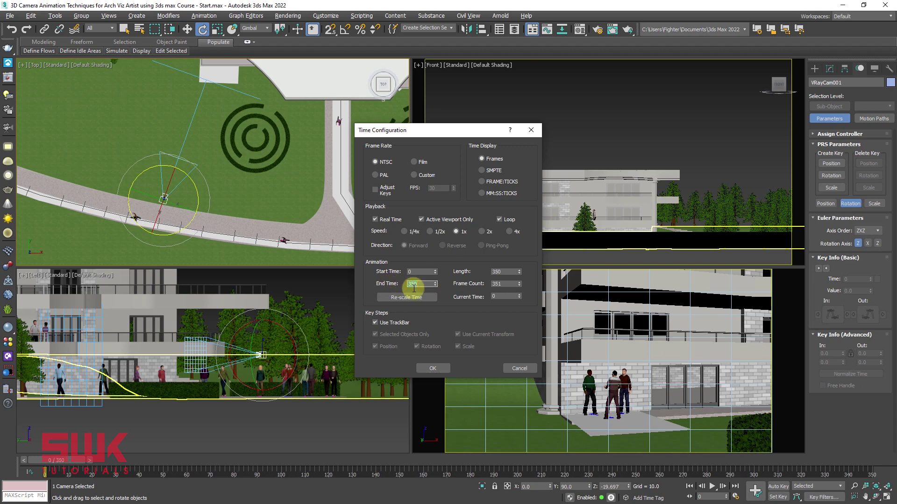
click(440, 368)
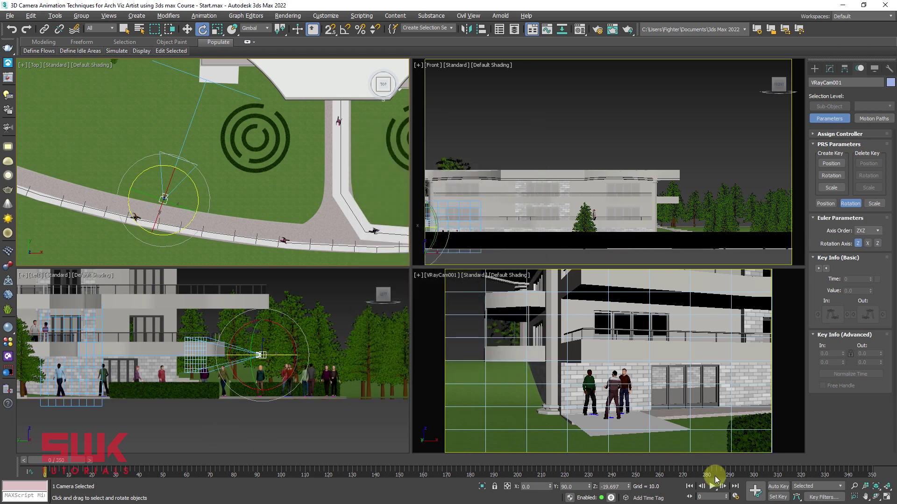
With Auto Key on, tilt the camera up toward the upper floors at frame 0
click(779, 488)
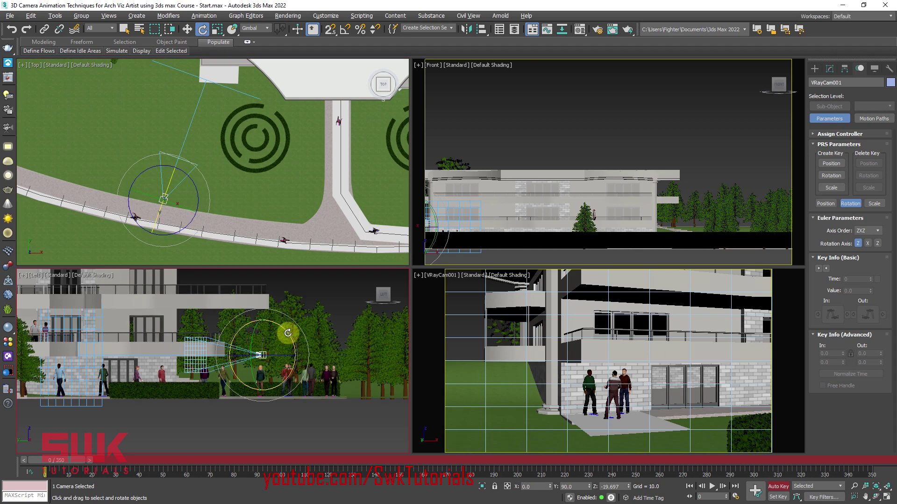
drag(288, 333, 289, 346)
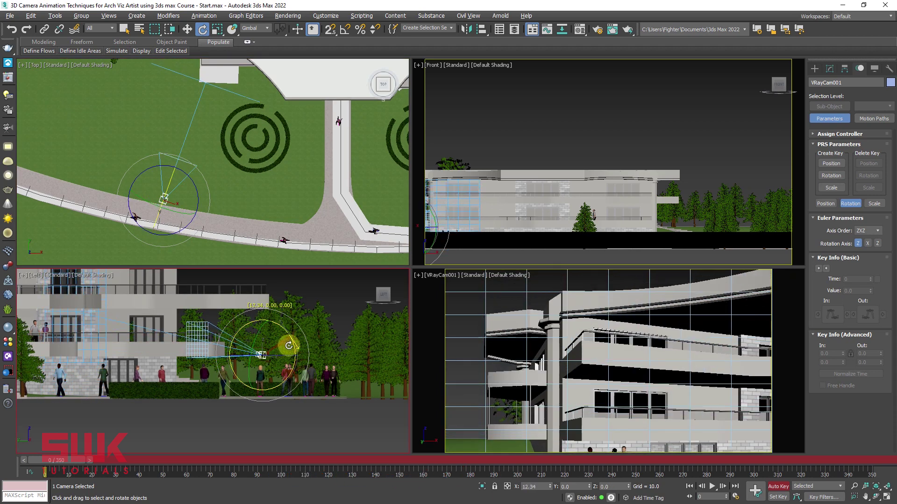
drag(289, 345, 286, 351)
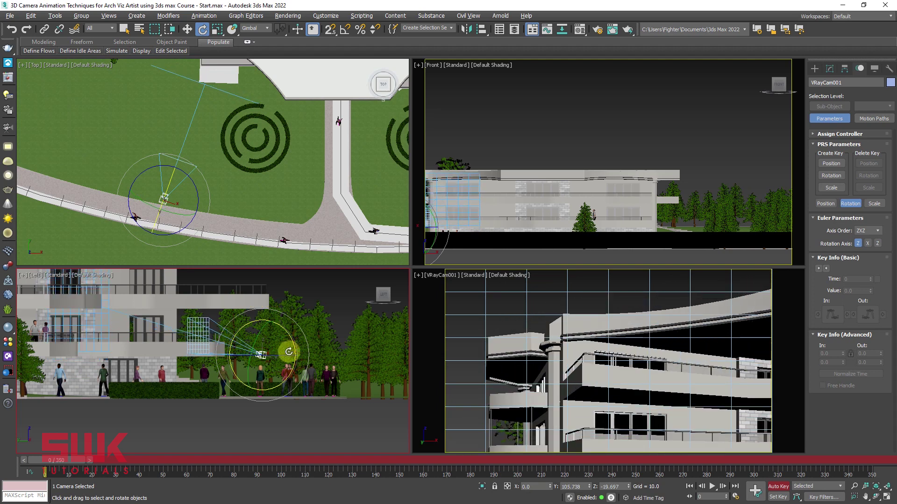
At frame 150, tilt the camera down to the three people and preview the maximized camera view
drag(61, 463, 399, 469)
key(e)
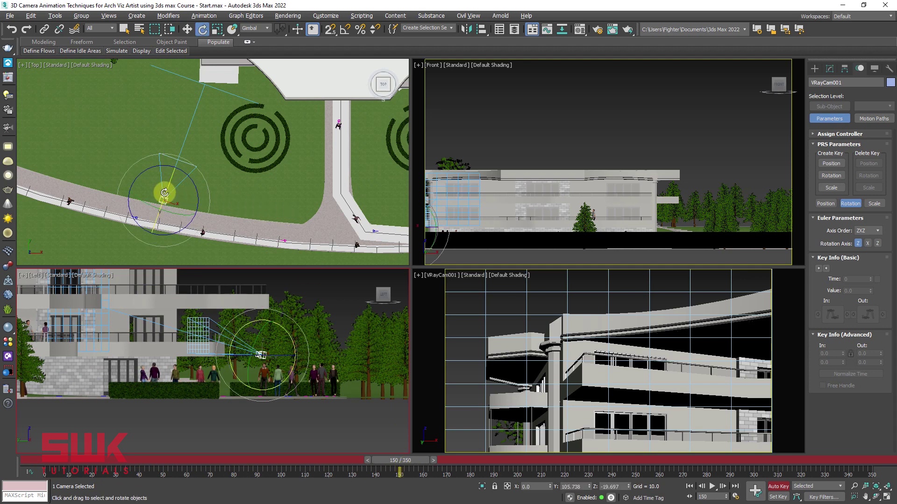
drag(164, 192, 173, 175)
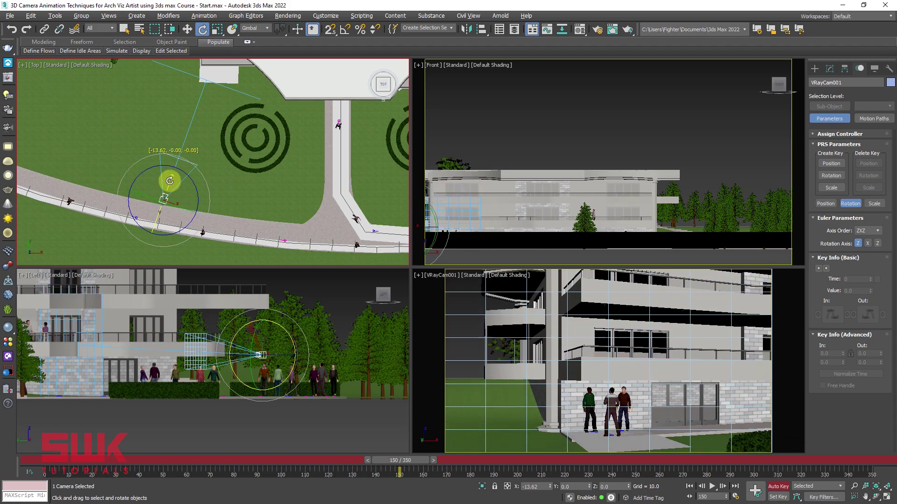
key(alt+w)
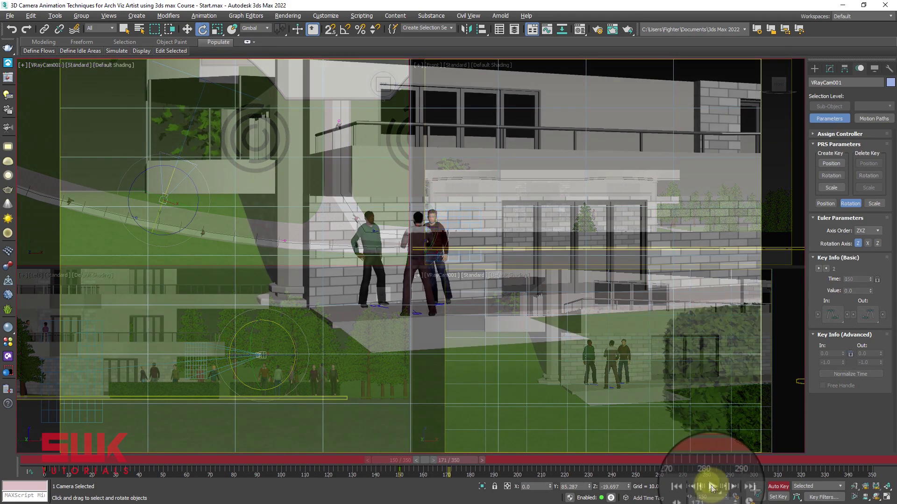
click(689, 487)
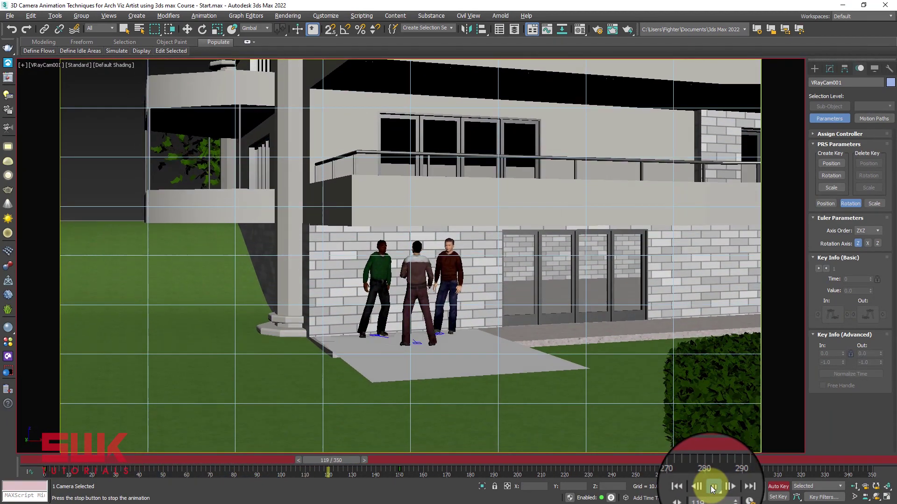
click(710, 487)
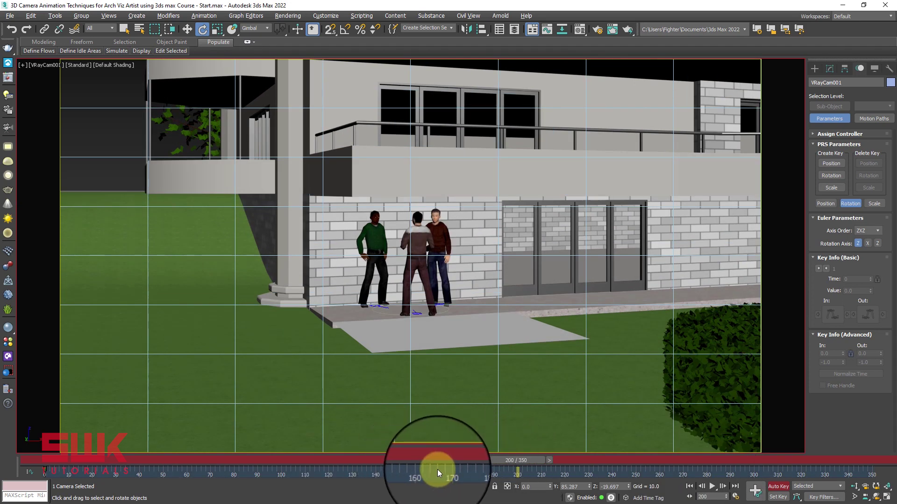
Copy the frame 150 rotation key to frame 200, then move the time slider to frame 350
click(415, 472)
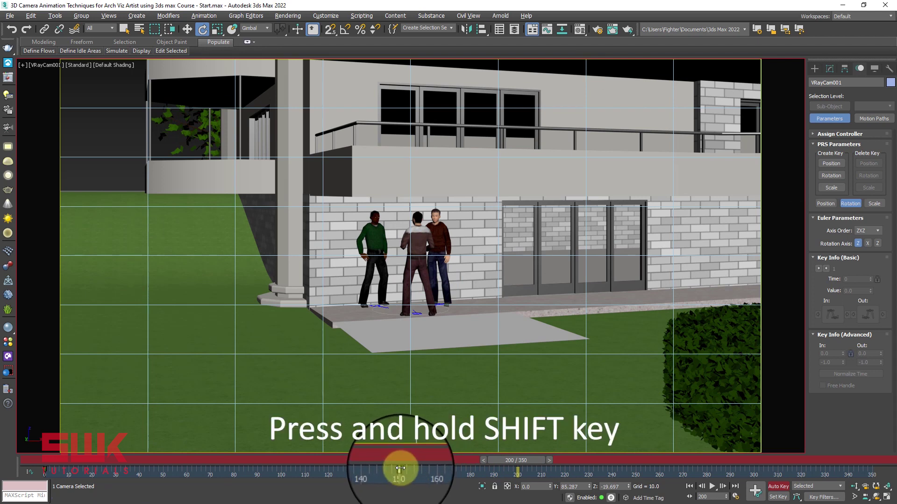
shift+drag(399, 469, 517, 474)
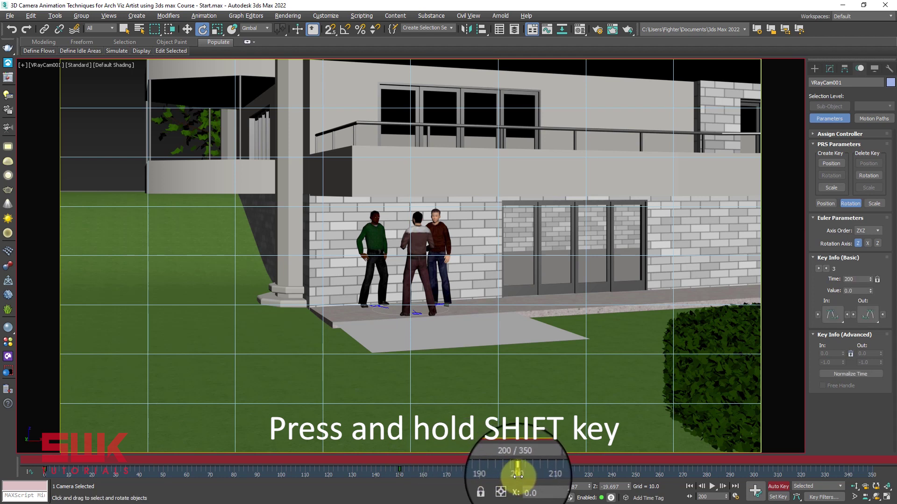
mouse_move(518, 459)
mouse_down()
mouse_move(414, 468)
mouse_move(871, 466)
mouse_up()
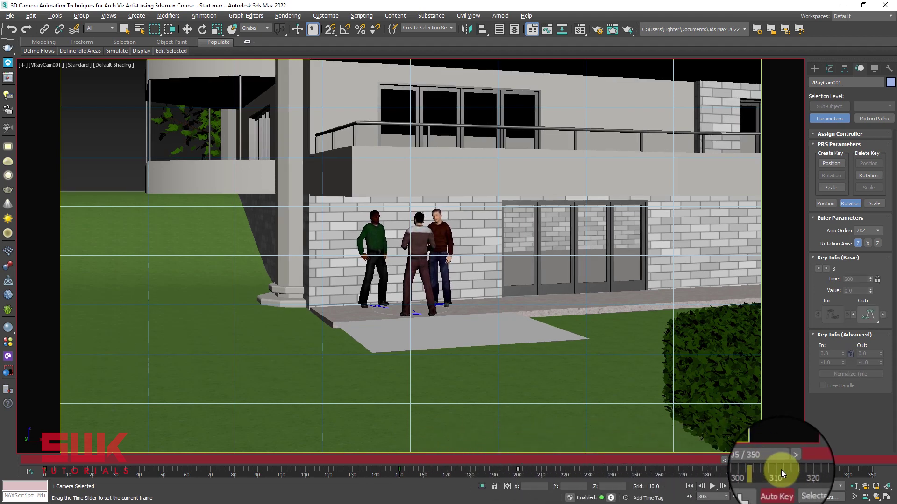
At frame 350, pan the camera to about -73 in Z, facing the lawn and path
key(e)
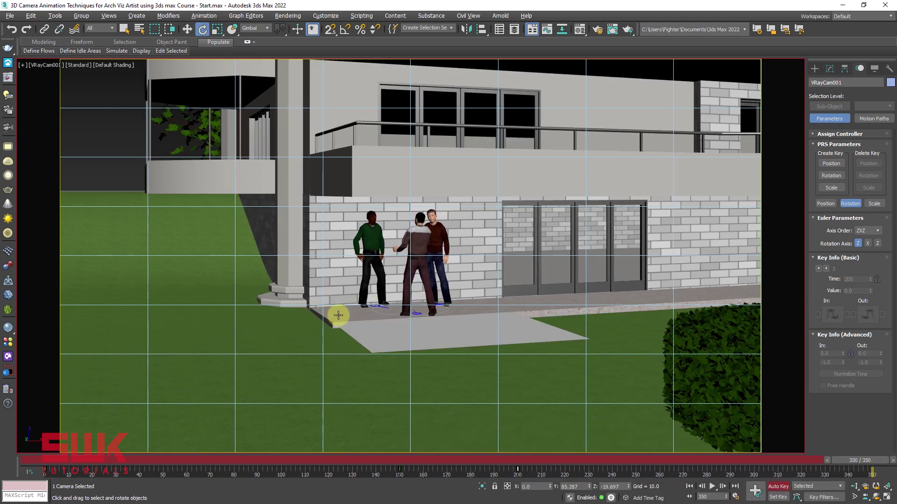
key(alt+w)
drag(194, 180, 217, 226)
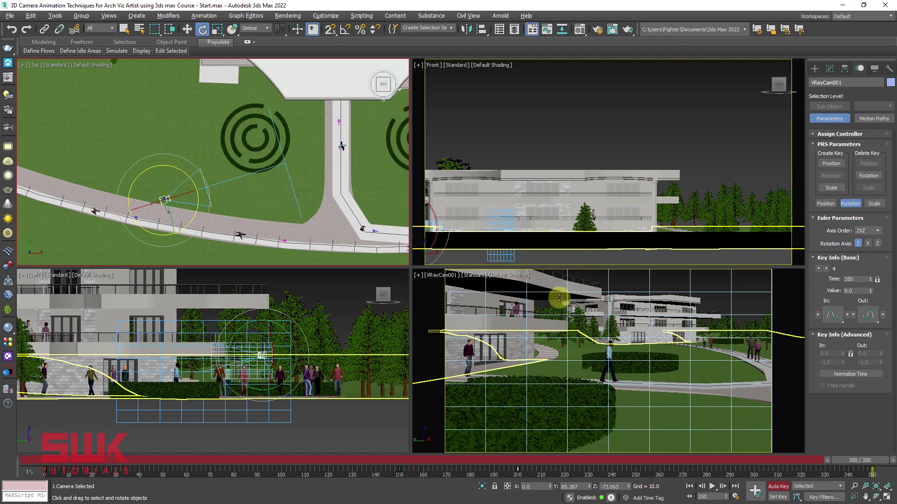
key(alt+w)
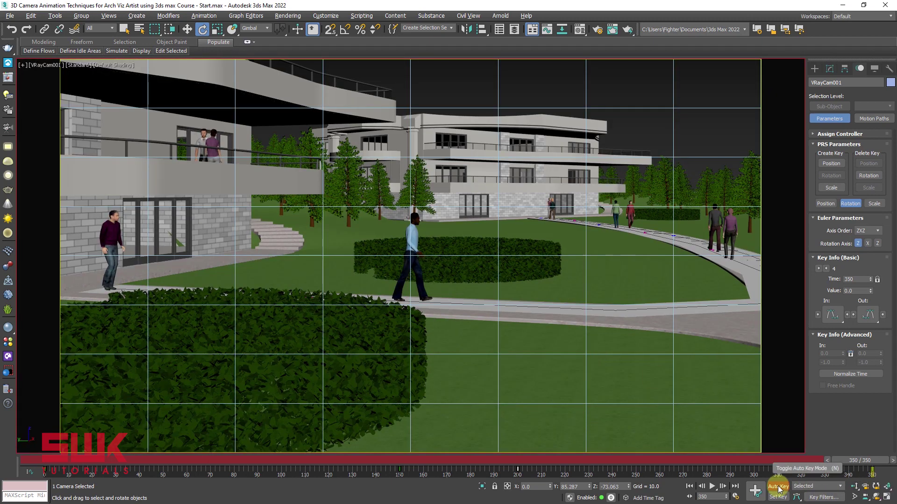
Turn Auto Key off, return to frame 0, and play and stop the full camera animation
click(778, 486)
click(687, 487)
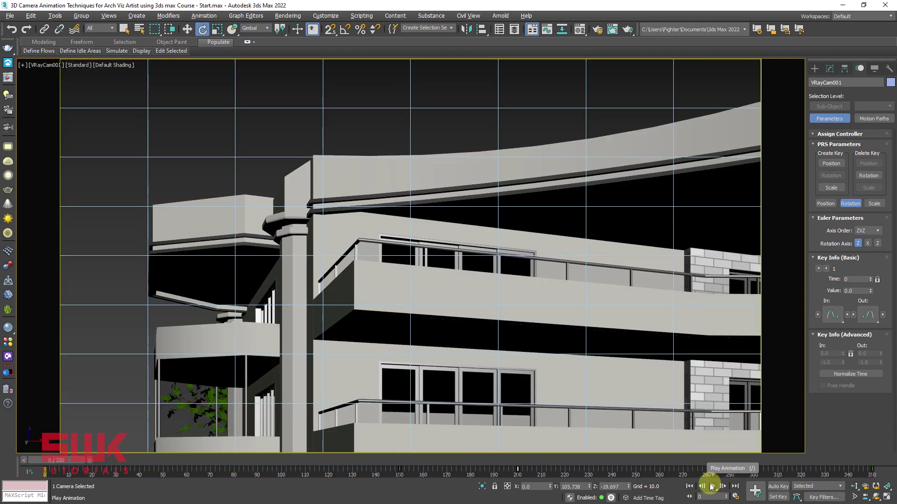
click(712, 486)
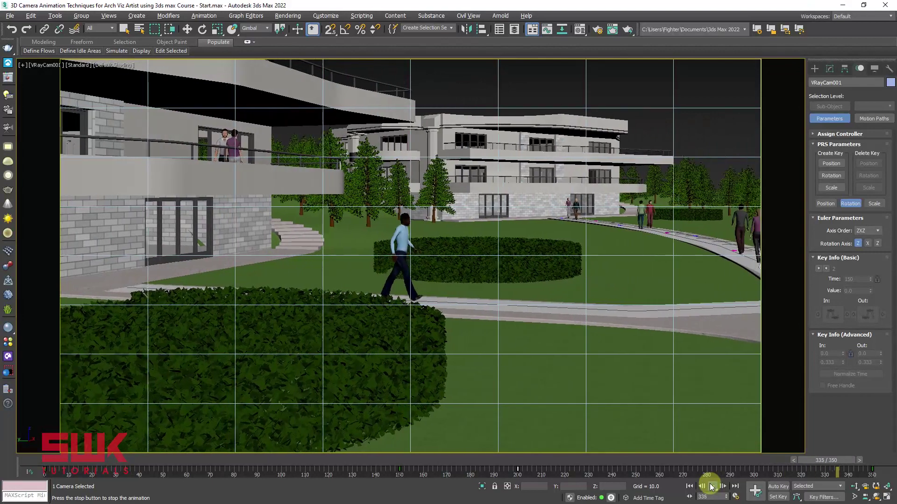
click(711, 487)
key(e)
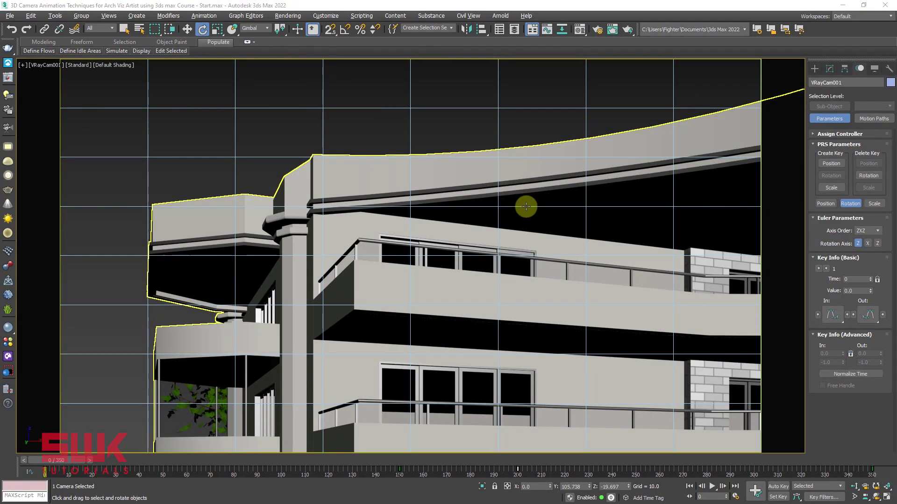